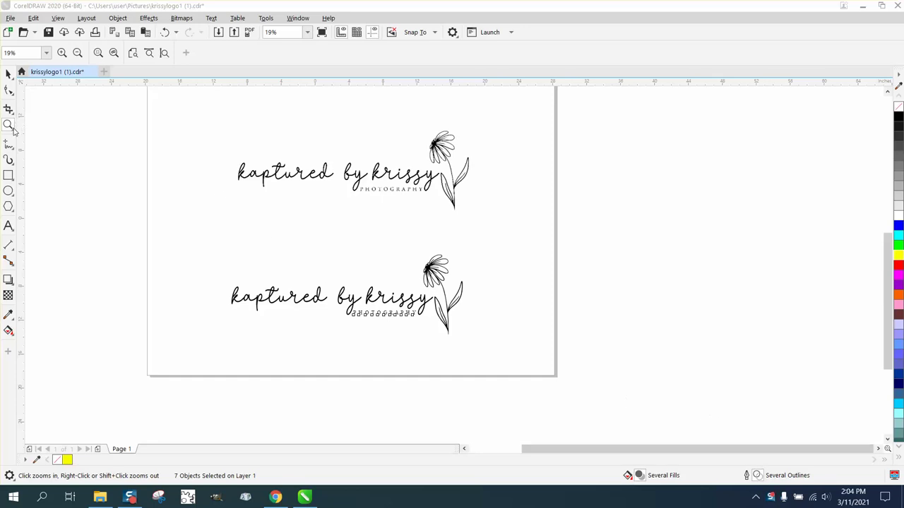
# Select the upper logo bitmap and lock it with Object > Lock
pyautogui.click(9, 127)
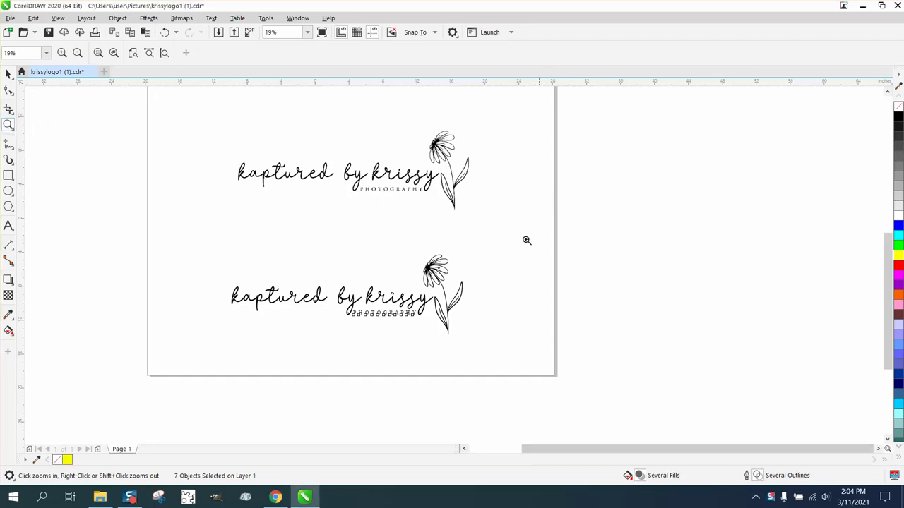
pyautogui.click(9, 74)
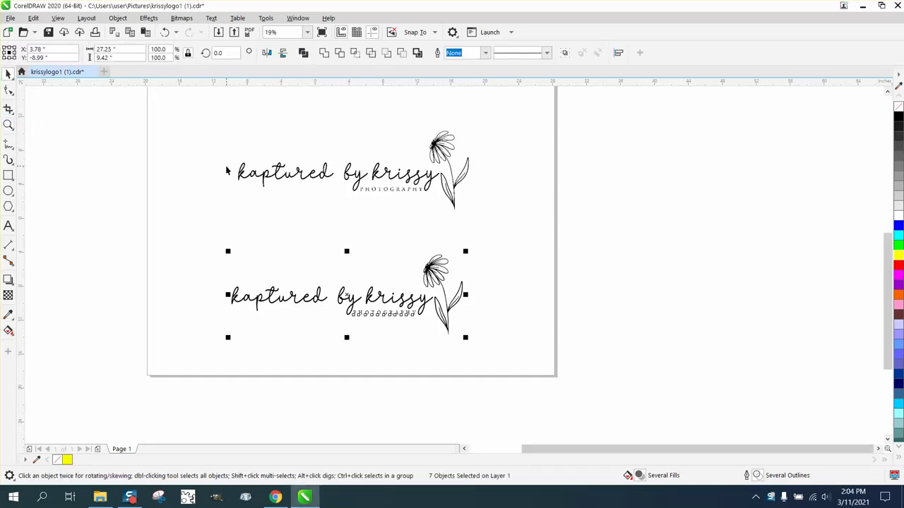
pyautogui.click(287, 178)
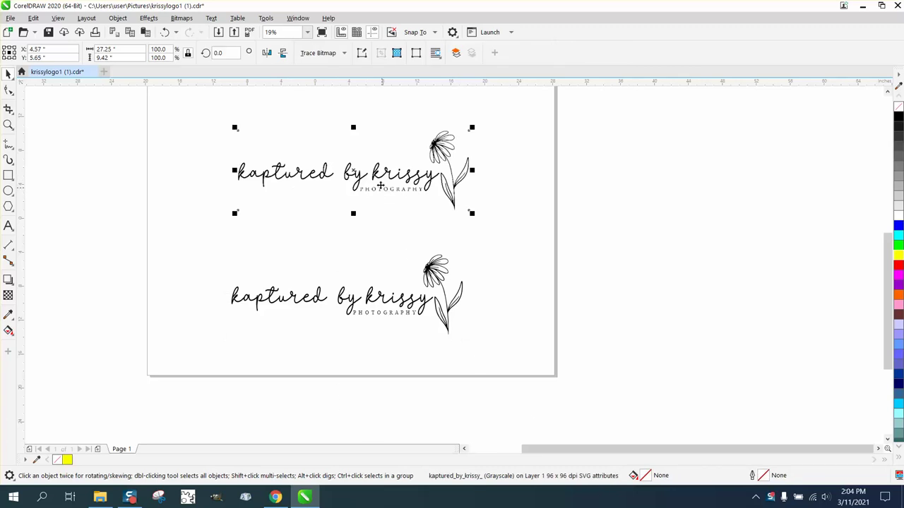
pyautogui.click(117, 18)
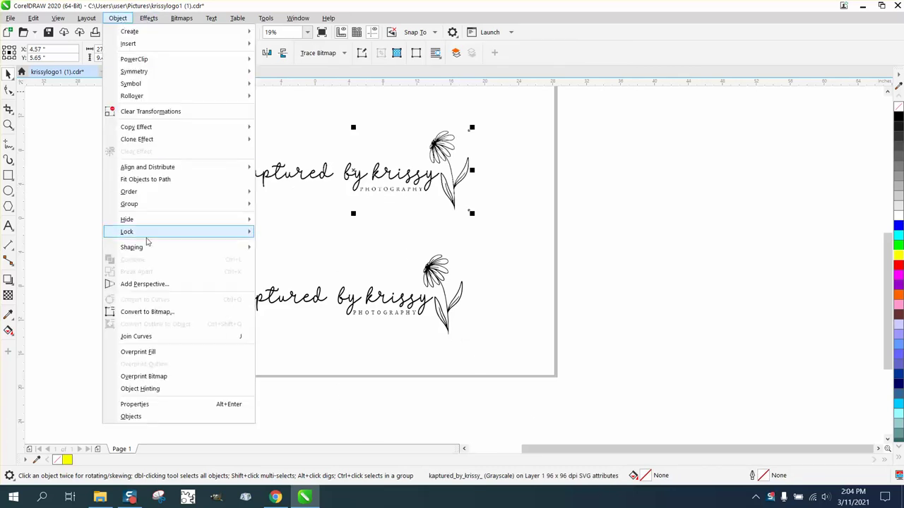
pyautogui.moveTo(240, 233)
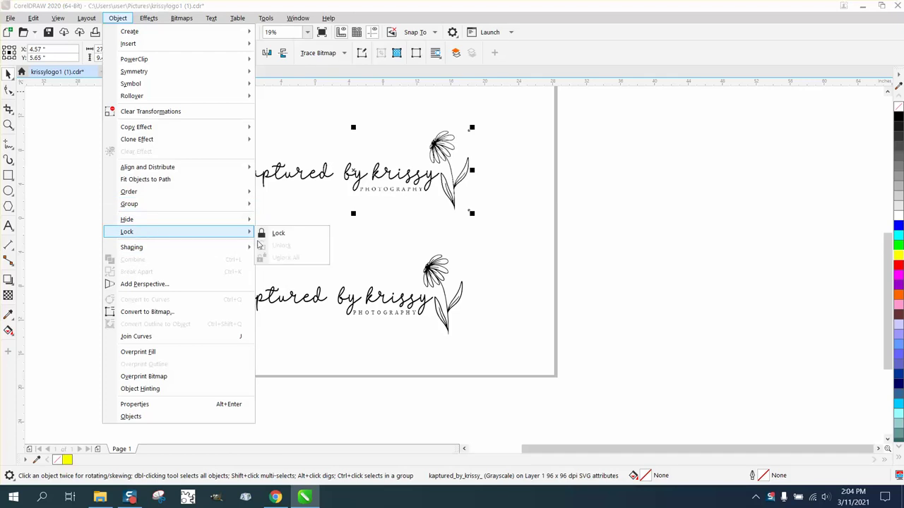
pyautogui.click(276, 234)
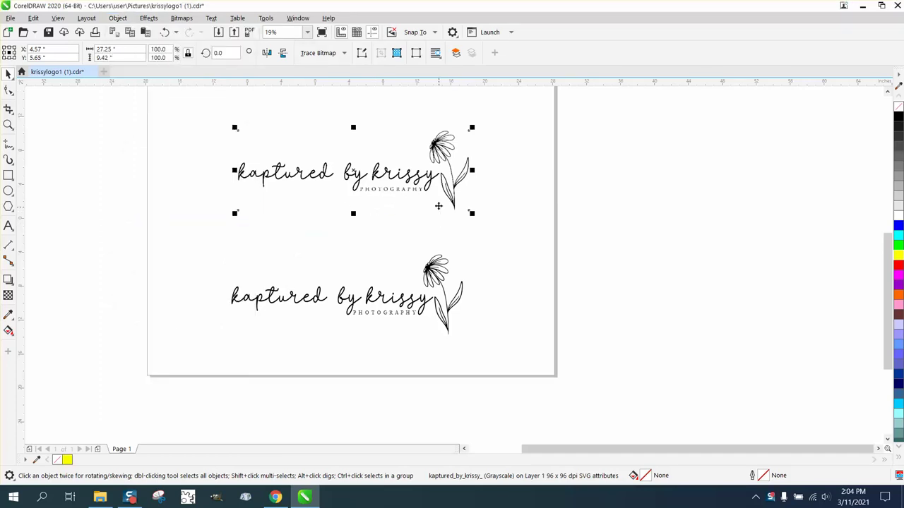
pyautogui.click(8, 123)
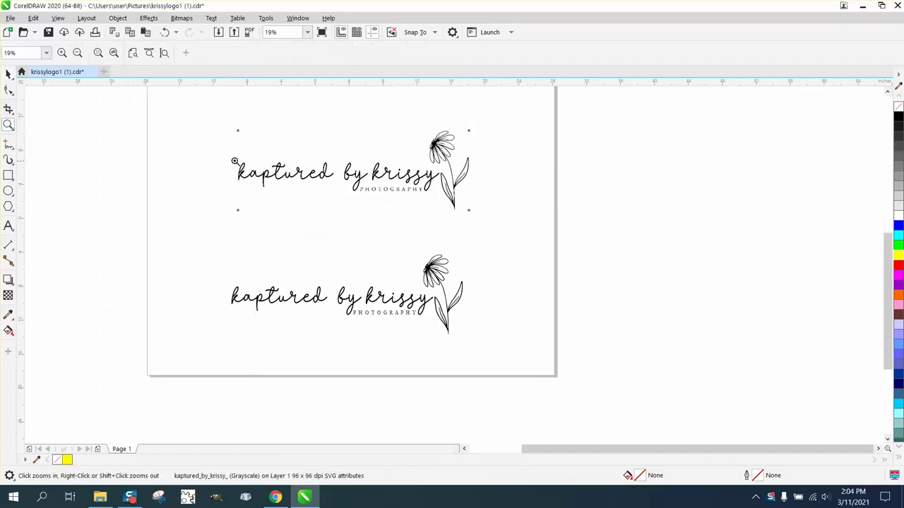
pyautogui.moveTo(236, 160); pyautogui.dragTo(288, 182)
pyautogui.moveTo(330, 255); pyautogui.dragTo(426, 297)
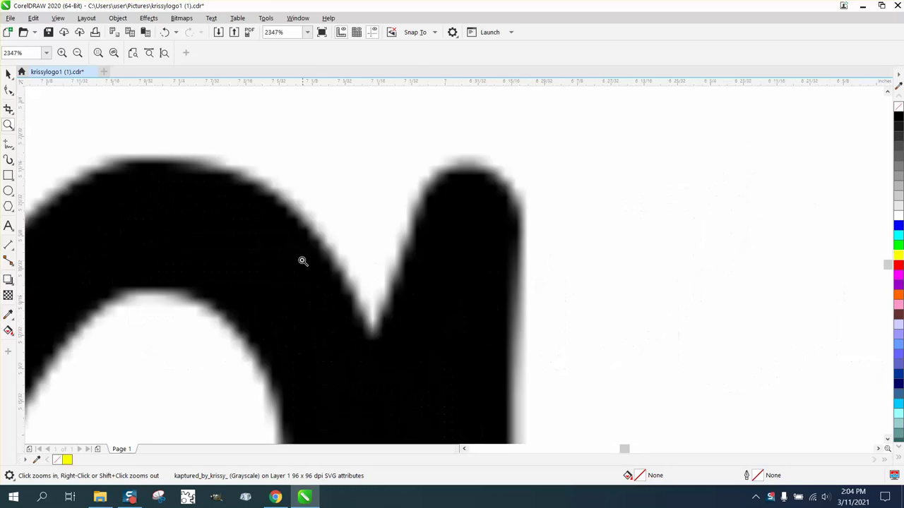
pyautogui.scroll(-5, 246, 236)
pyautogui.scroll(-2, 247, 236)
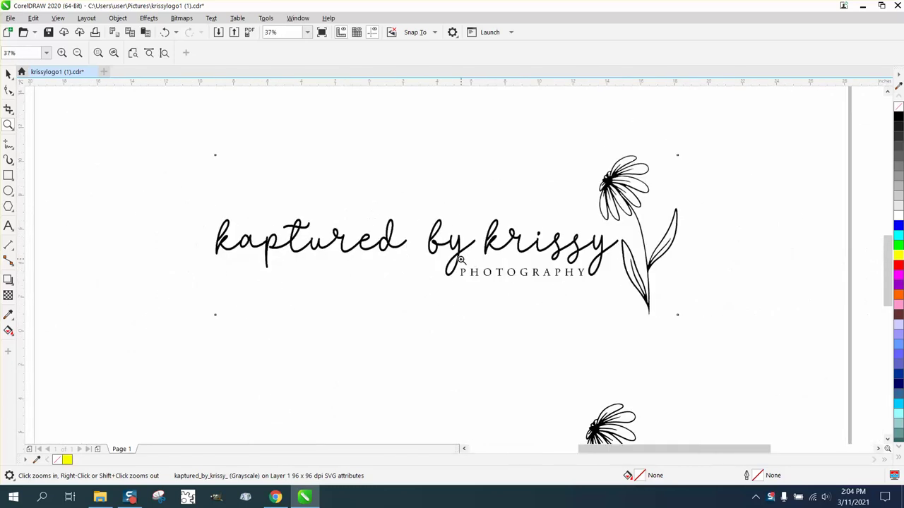
pyautogui.moveTo(439, 255); pyautogui.dragTo(600, 298)
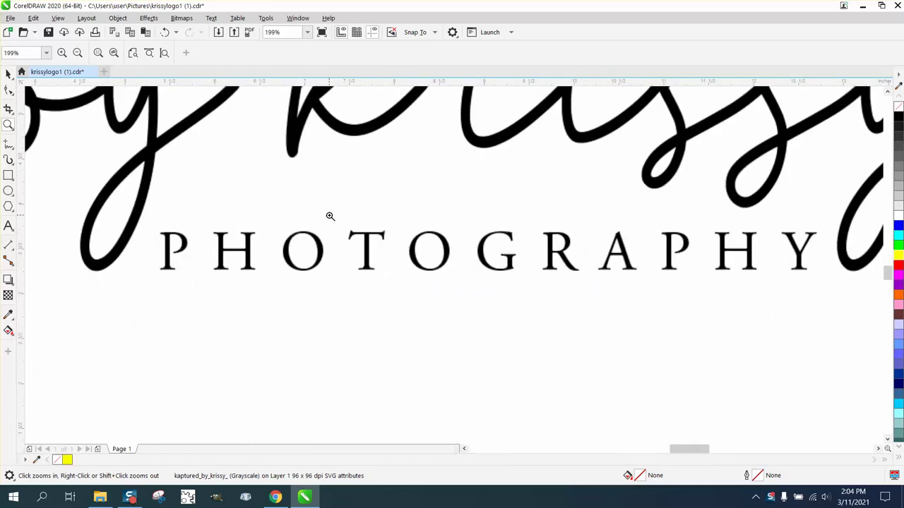
pyautogui.moveTo(335, 223); pyautogui.dragTo(433, 259)
pyautogui.scroll(-5, 360, 247)
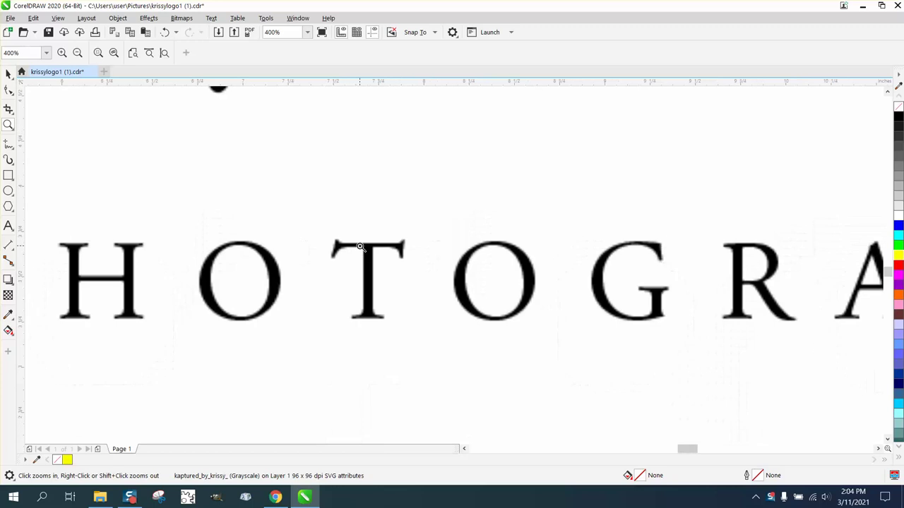
pyautogui.scroll(-2, 353, 247)
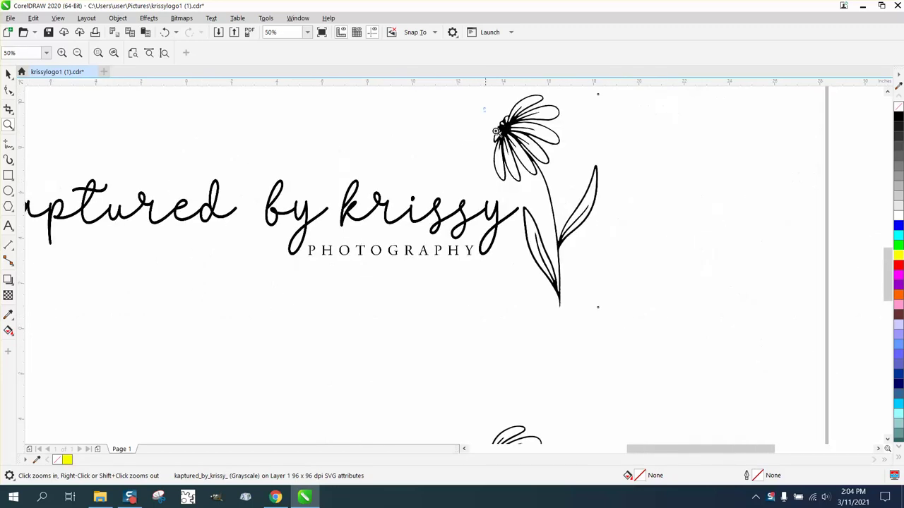
pyautogui.scroll(3, 536, 148)
pyautogui.scroll(-5, 581, 173)
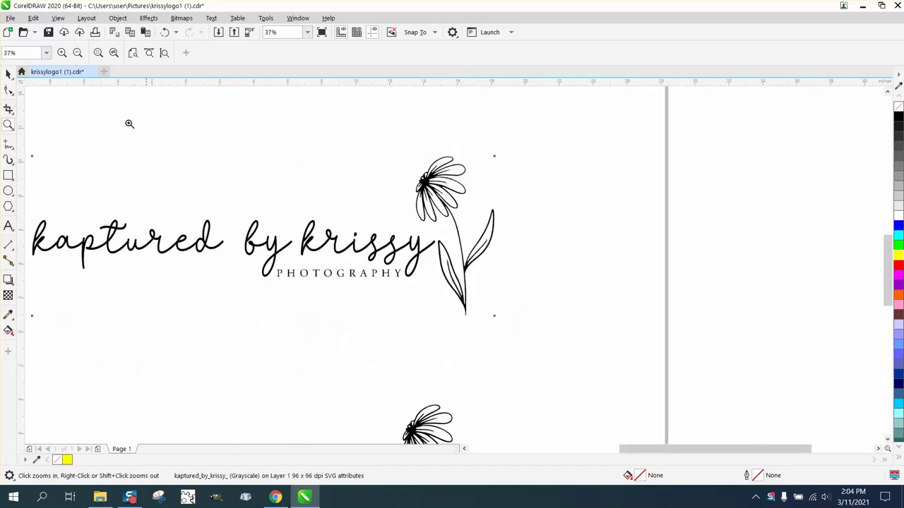
pyautogui.click(11, 76)
# Select the upper logo bitmap and start an Outline Trace with the Clipart preset
pyautogui.scroll(-2, 416, 284)
pyautogui.click(11, 91)
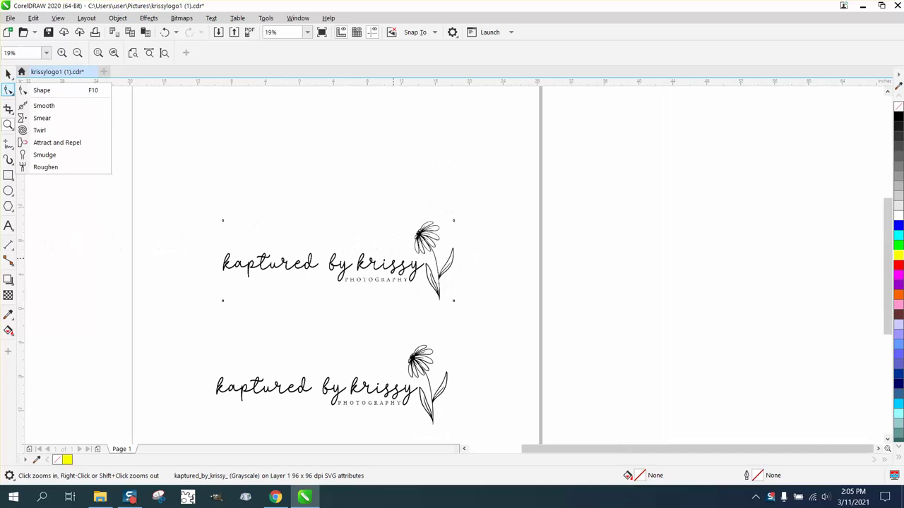
pyautogui.click(8, 74)
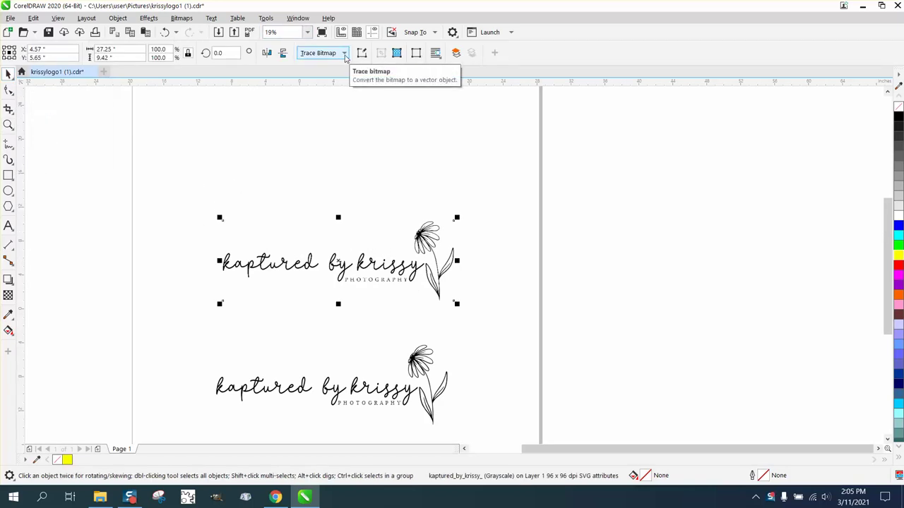
pyautogui.click(345, 56)
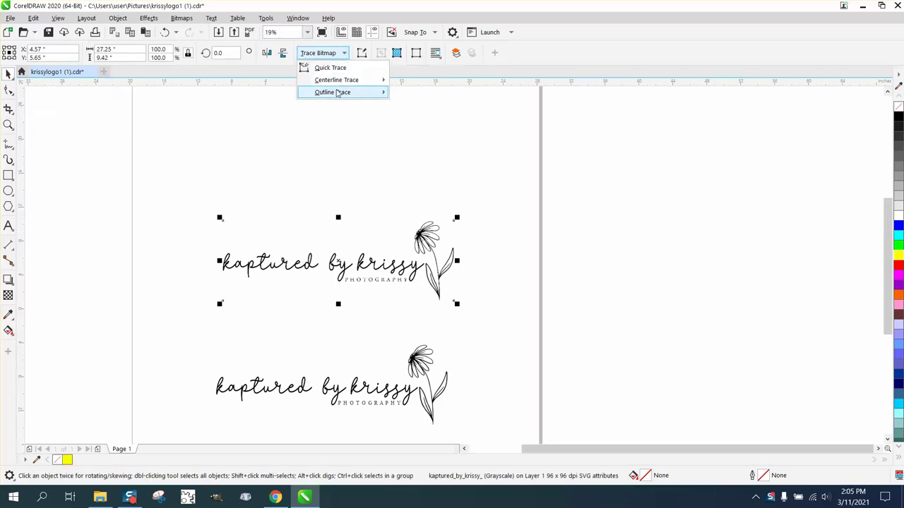
pyautogui.moveTo(338, 92)
pyautogui.click(415, 131)
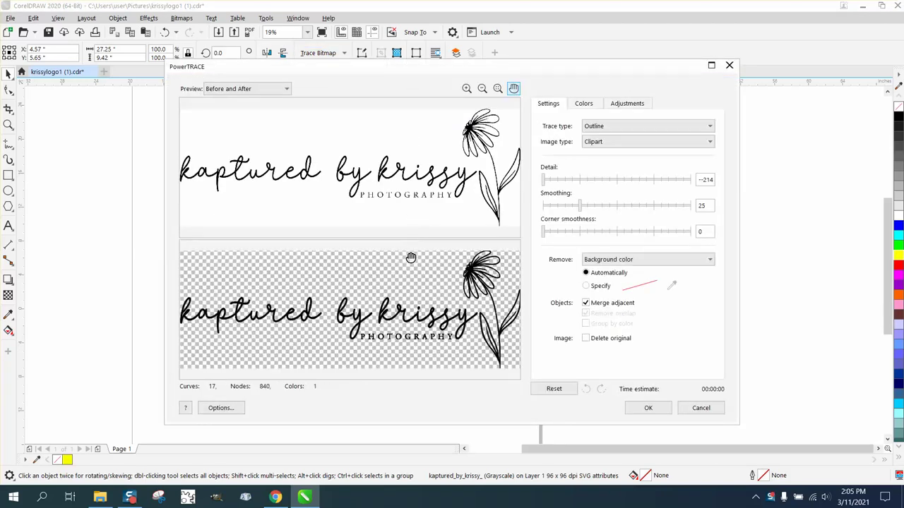
# Accept the trace, move the vector logo above the original, and draw a rectangle around it
pyautogui.click(647, 409)
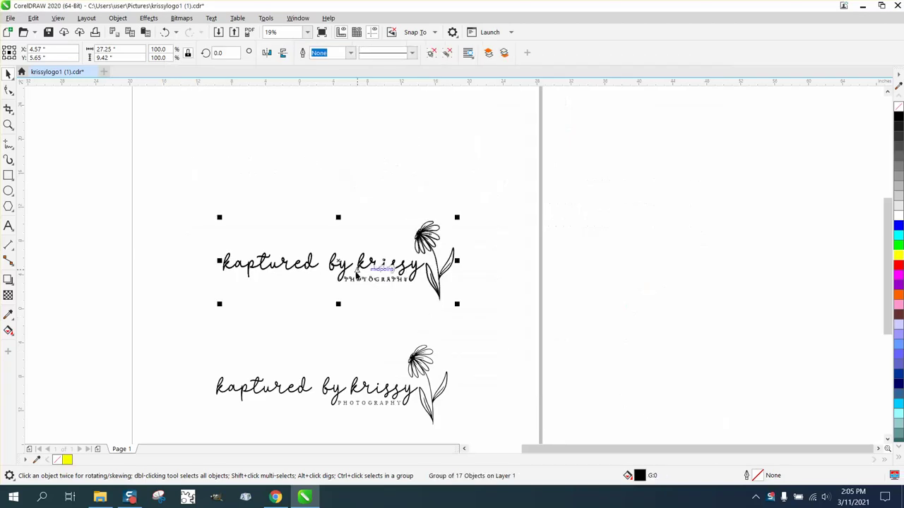
pyautogui.moveTo(339, 262)
pyautogui.mouseDown()
pyautogui.moveTo(341, 127)
pyautogui.moveTo(696, 199)
pyautogui.moveTo(335, 161)
pyautogui.mouseUp()
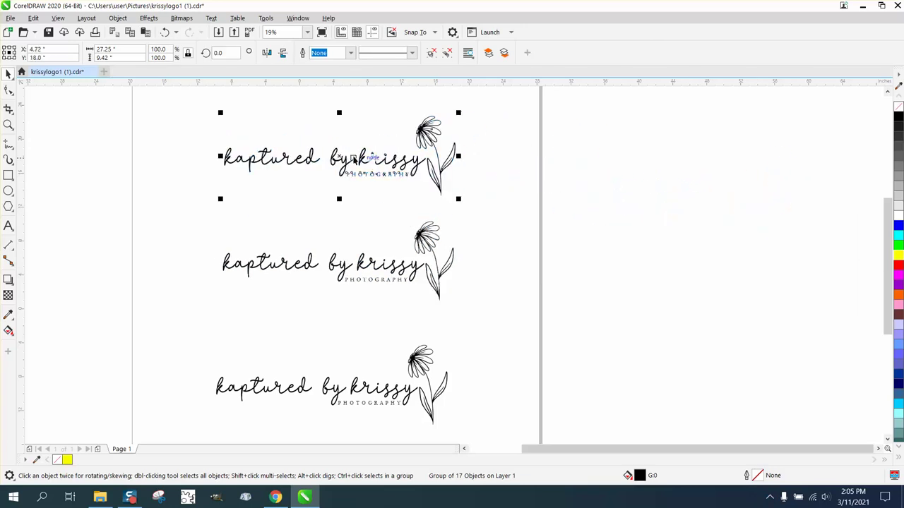
pyautogui.click(8, 175)
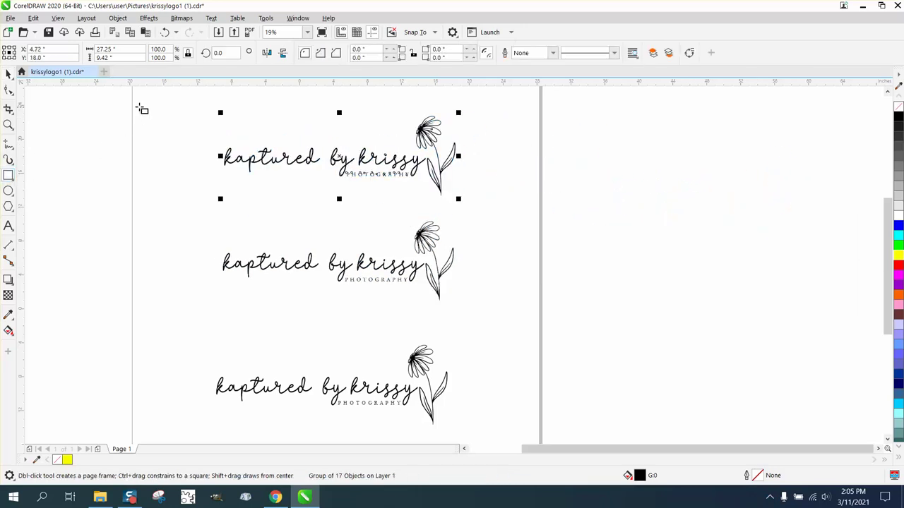
pyautogui.moveTo(146, 100); pyautogui.dragTo(519, 246)
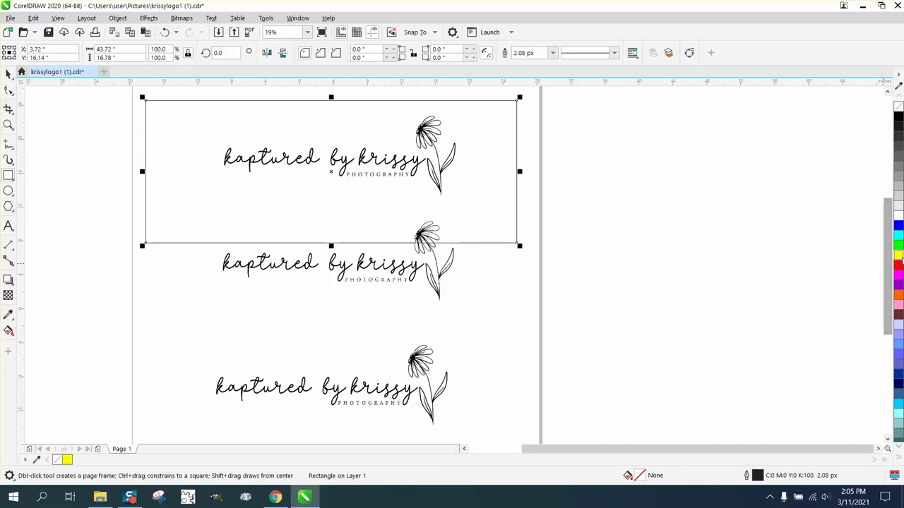
# Fill the rectangle yellow and send it behind the traced logo to test transparency
pyautogui.click(898, 255)
pyautogui.click(117, 18)
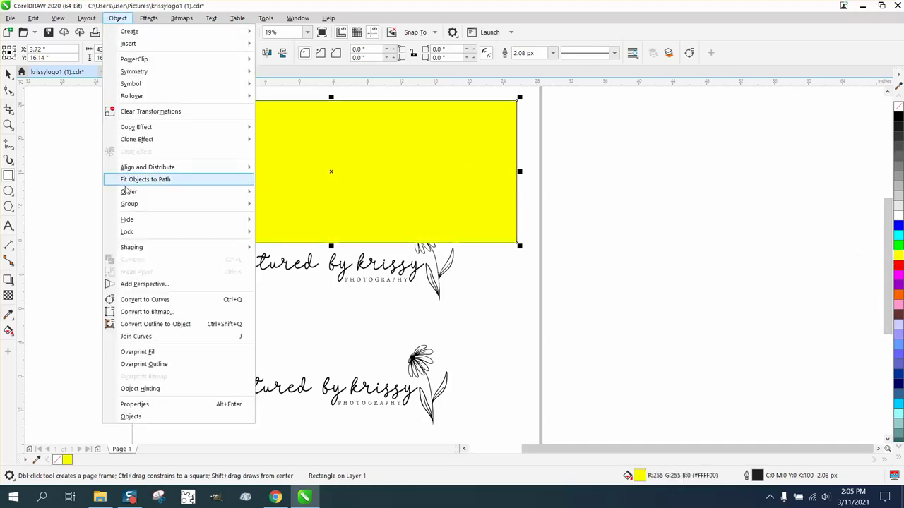
pyautogui.moveTo(177, 191)
pyautogui.click(274, 206)
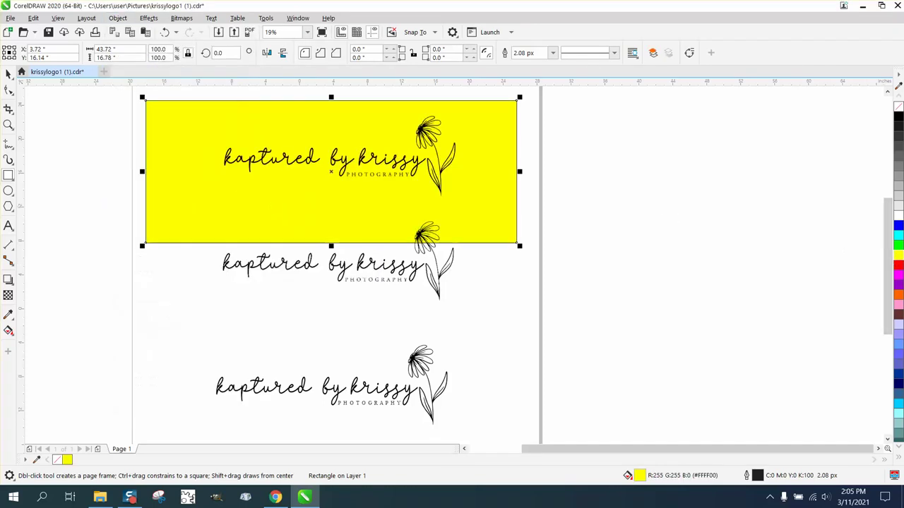
pyautogui.click(9, 74)
pyautogui.press('Delete')
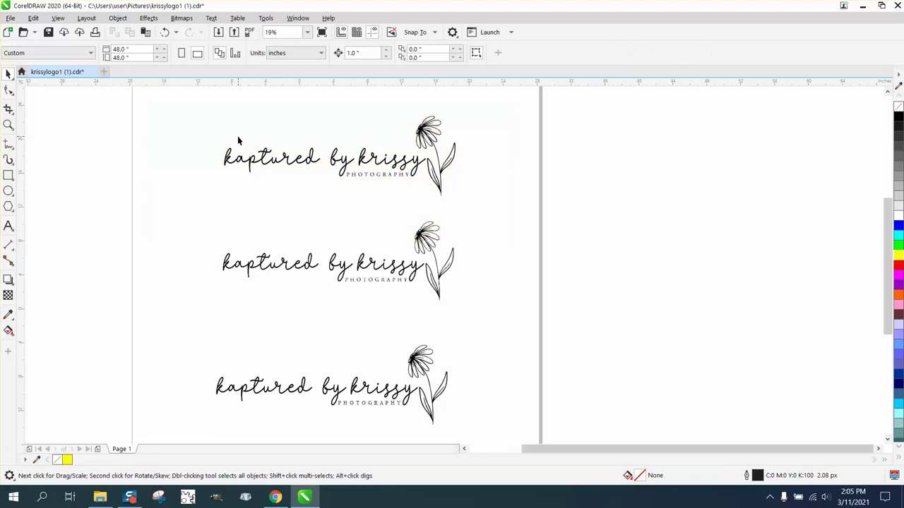
pyautogui.click(9, 125)
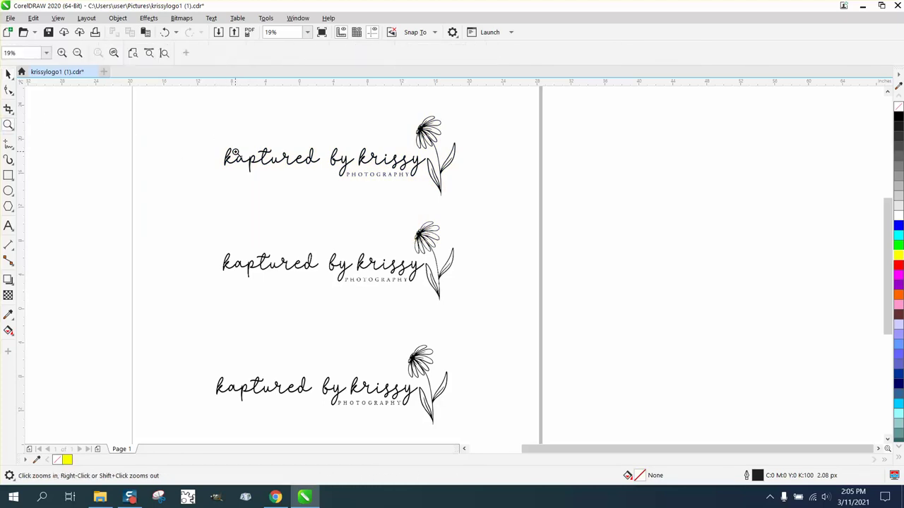
pyautogui.moveTo(199, 111); pyautogui.dragTo(584, 242)
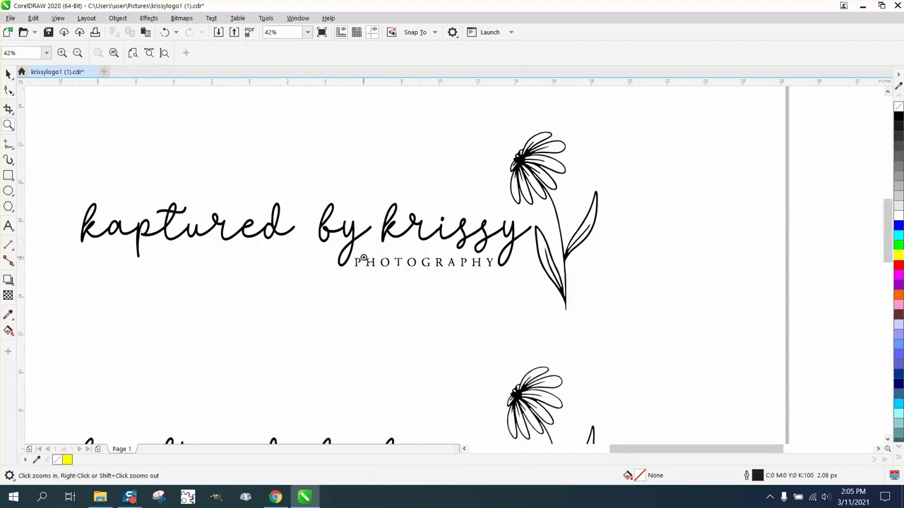
pyautogui.moveTo(504, 134); pyautogui.dragTo(601, 184)
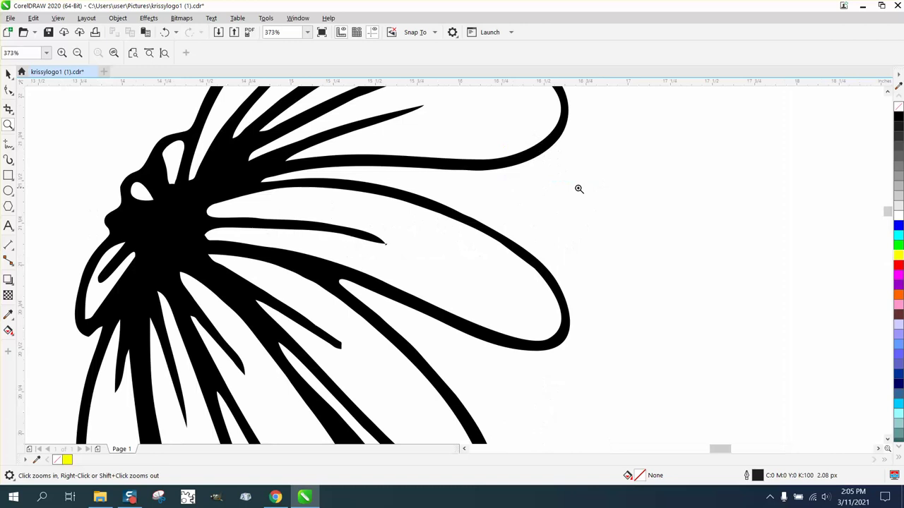
pyautogui.rightClick(382, 188)
pyautogui.rightClick(367, 211)
pyautogui.moveTo(125, 305); pyautogui.dragTo(345, 351)
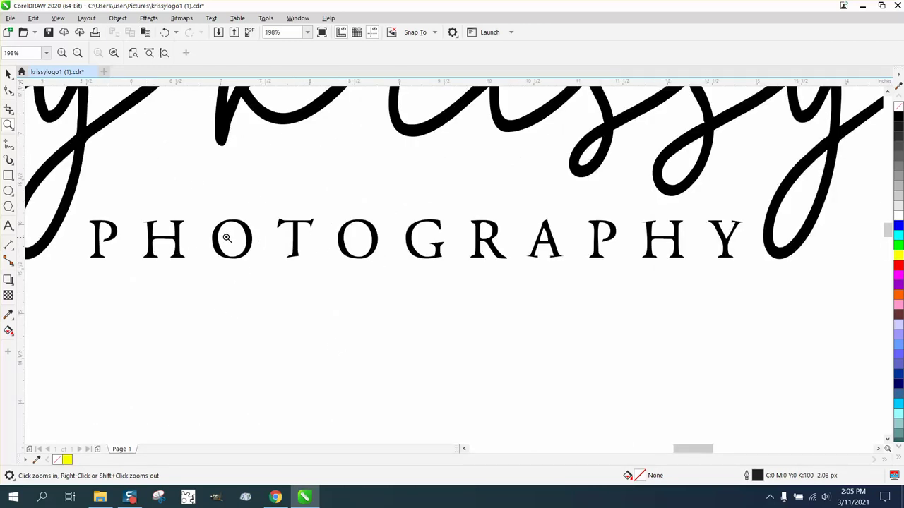
pyautogui.rightClick(370, 231)
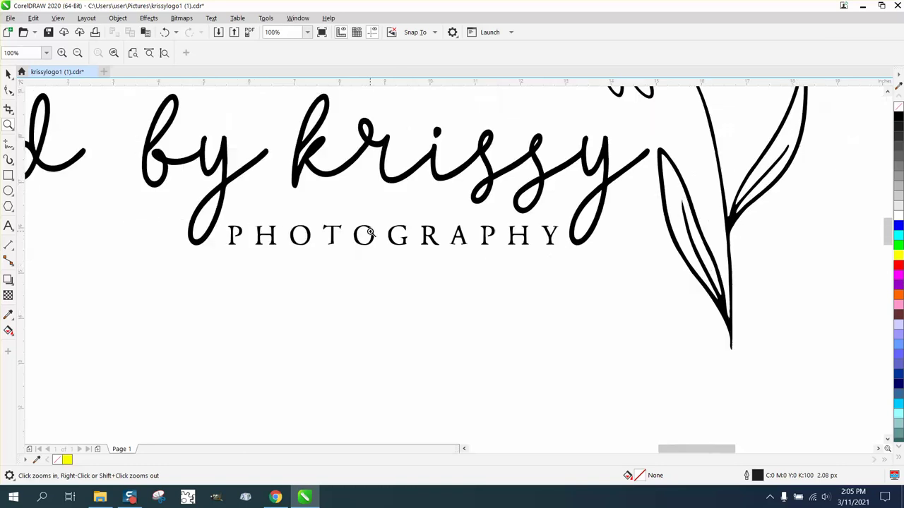
# Type a new 'PHOTOGRAPHY' line below the traced tagline and set it in Times New Roman
pyautogui.click(7, 226)
pyautogui.click(236, 276)
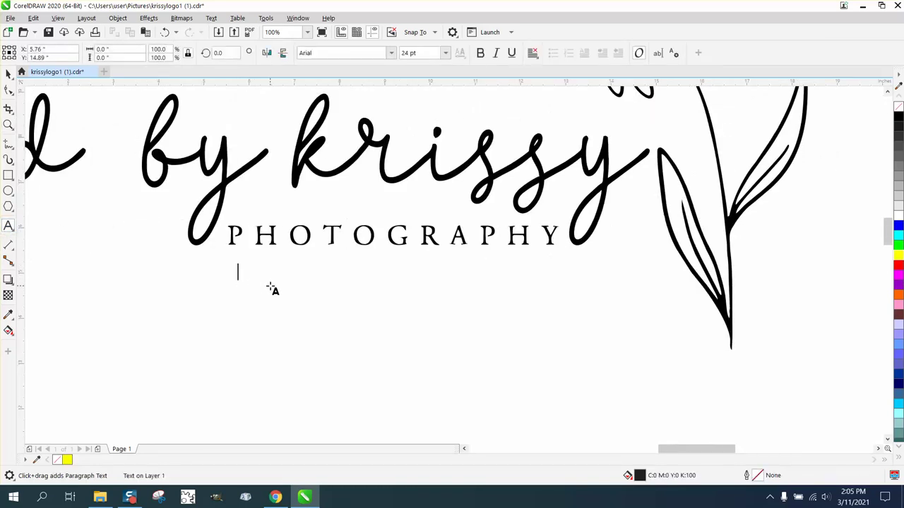
pyautogui.write('P')
pyautogui.press('Escape')
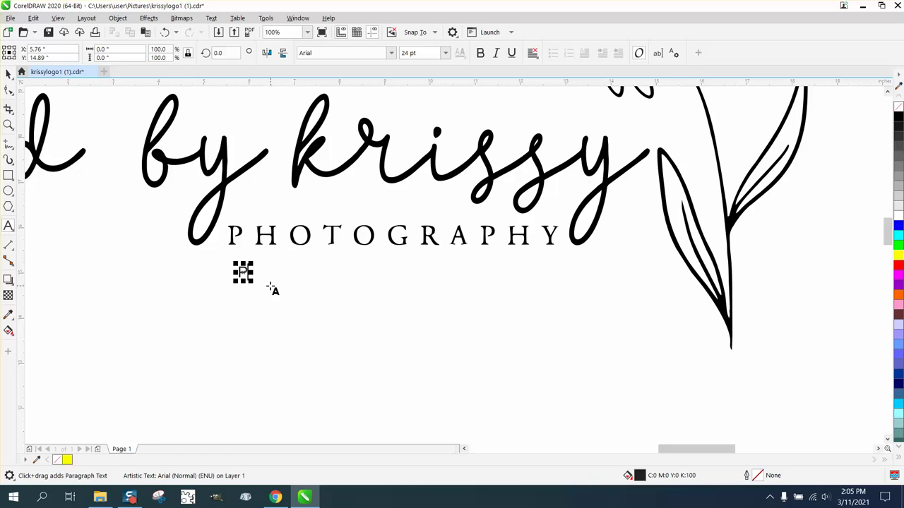
pyautogui.write('HOTO')
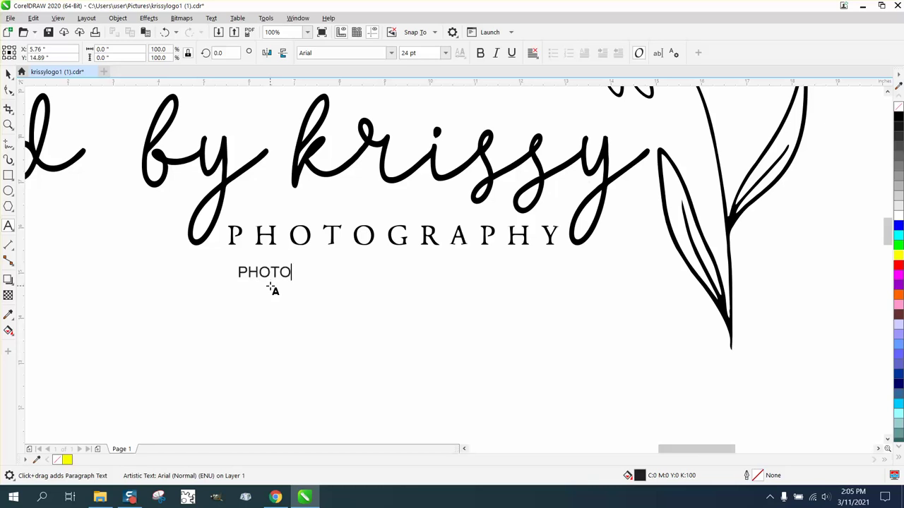
pyautogui.write('GRAPHY')
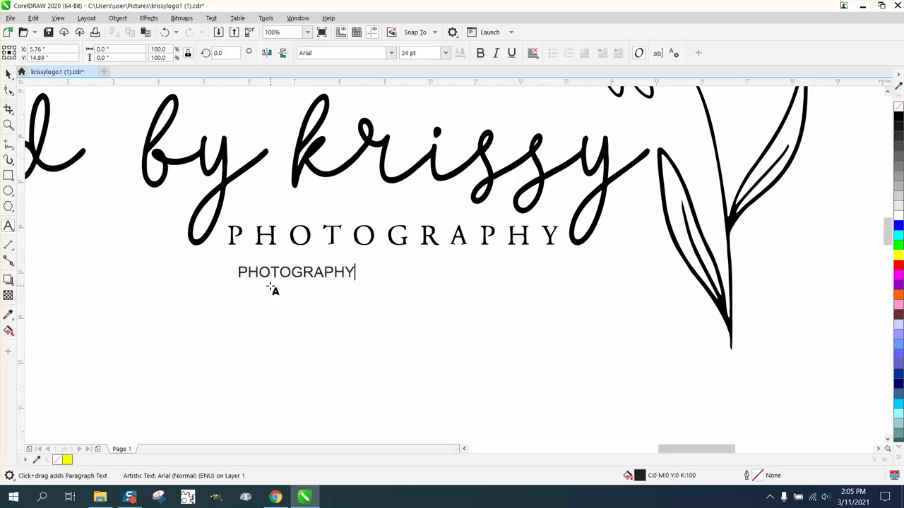
pyautogui.press('Escape')
pyautogui.press('Escape')
pyautogui.click(9, 76)
pyautogui.click(391, 55)
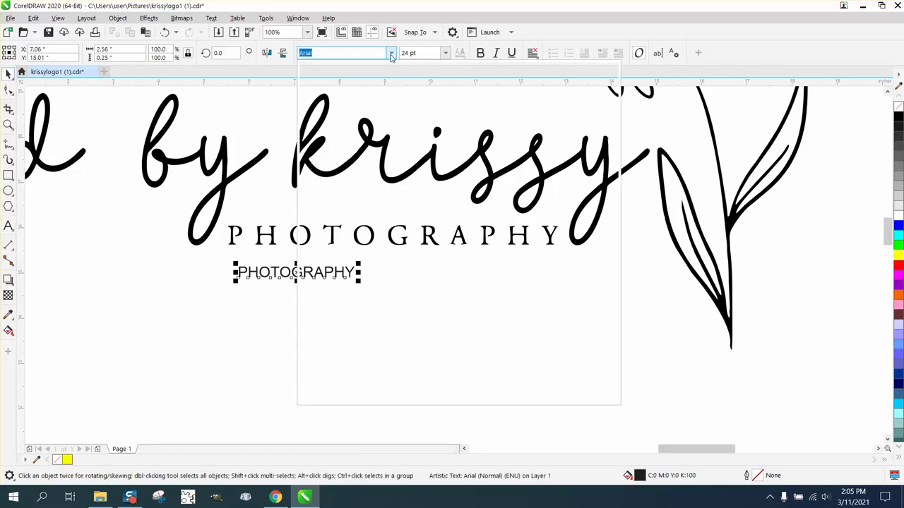
pyautogui.click(349, 87)
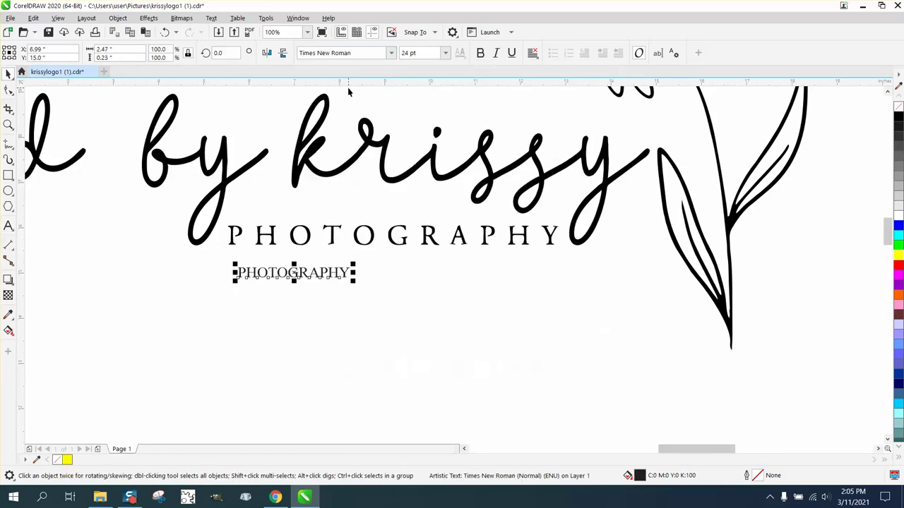
# Ungroup the traced logo into separate curves and select the traced letter O
pyautogui.click(298, 225)
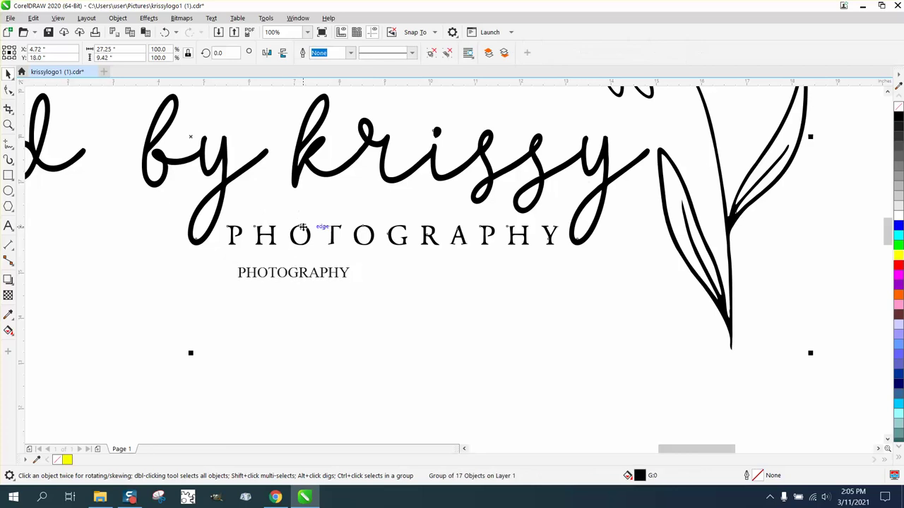
pyautogui.click(117, 18)
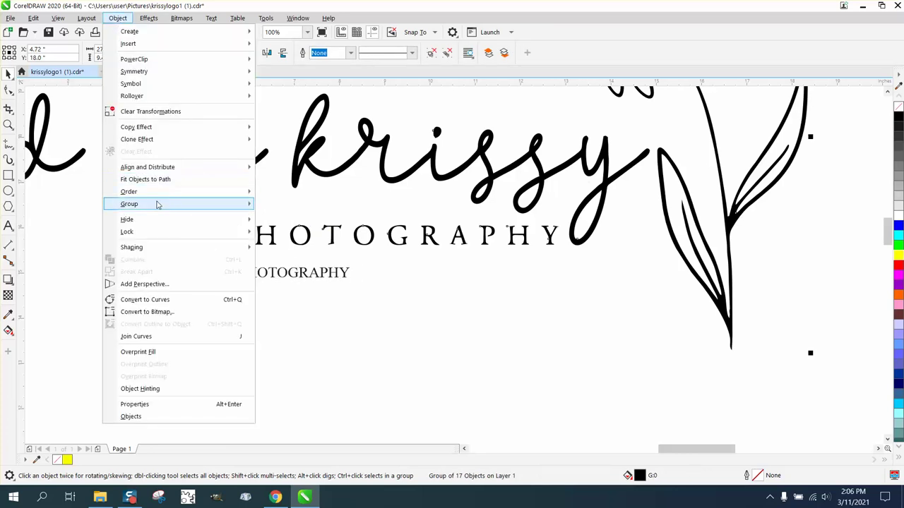
pyautogui.moveTo(159, 205)
pyautogui.click(283, 218)
pyautogui.click(360, 268)
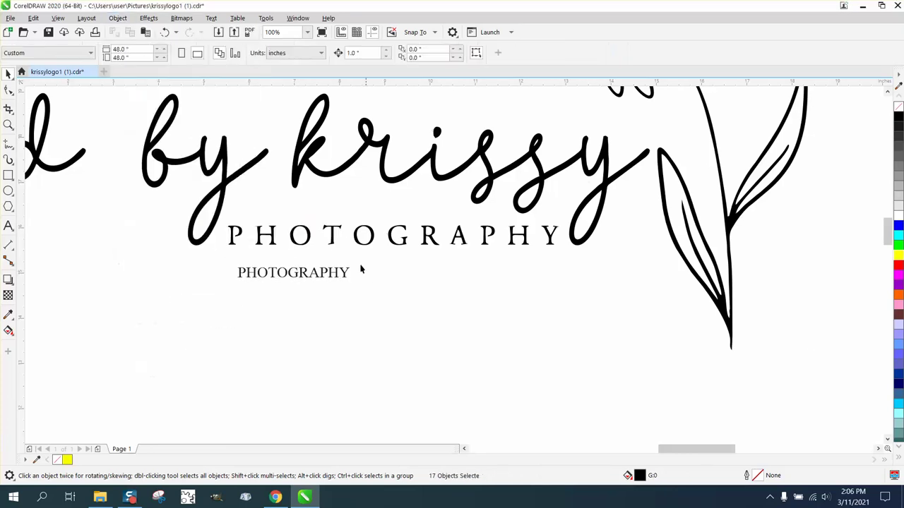
pyautogui.click(309, 245)
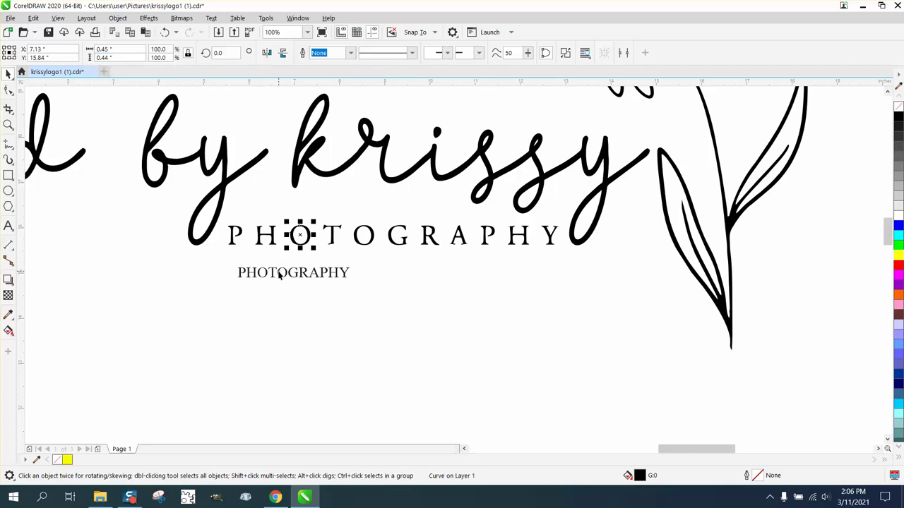
# Set the retyped PHOTOGRAPHY to 0.44 inch height and move it just under the traced tagline
pyautogui.click(275, 245)
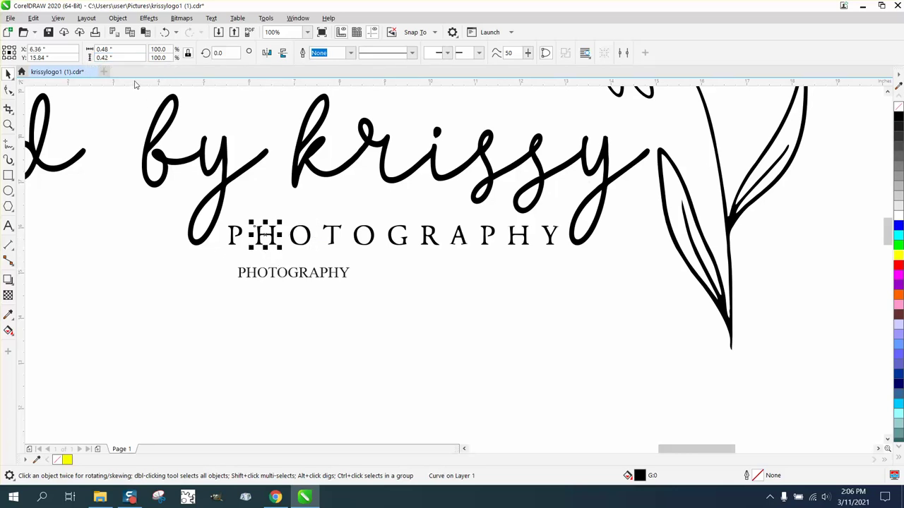
pyautogui.click(285, 278)
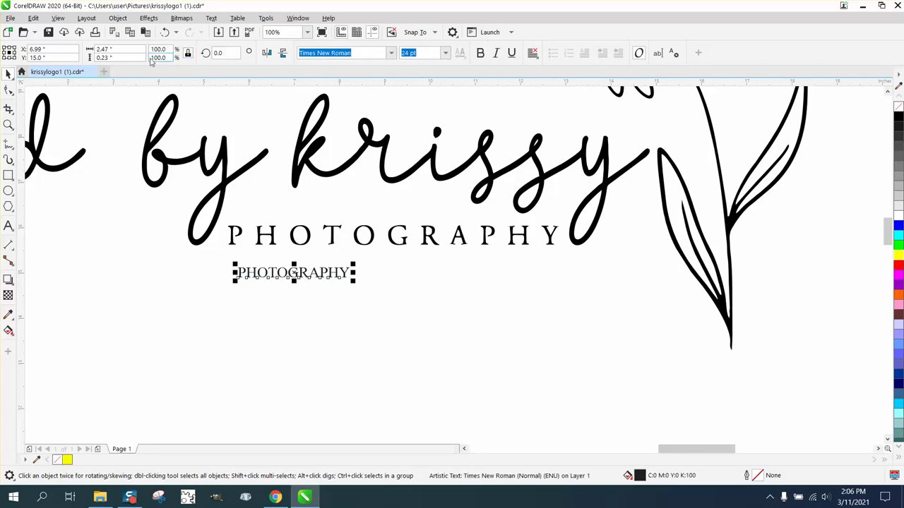
pyautogui.click(104, 57)
pyautogui.press('BackSpace')
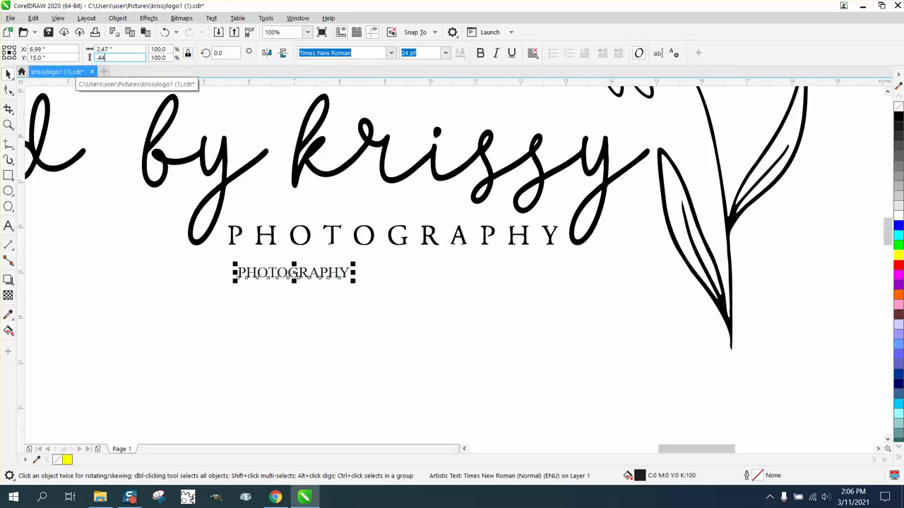
pyautogui.write('.44')
pyautogui.press('Return')
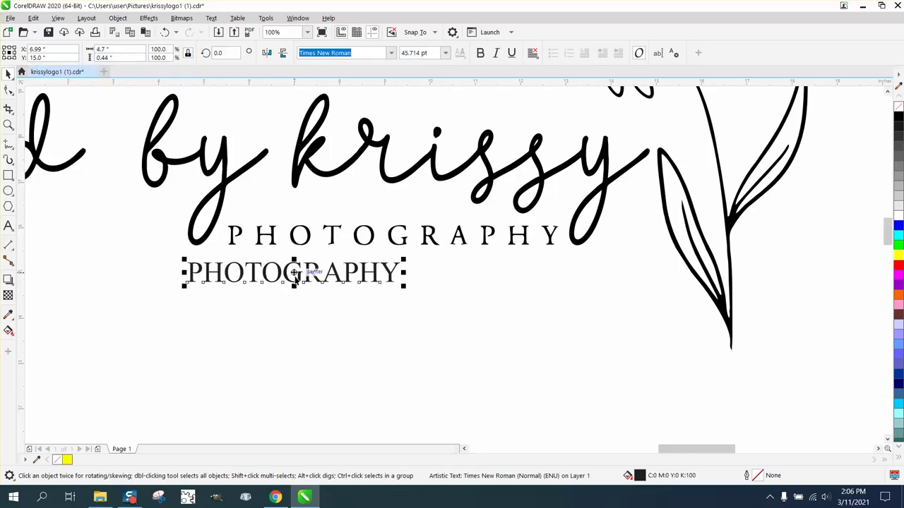
pyautogui.moveTo(294, 276); pyautogui.dragTo(335, 263)
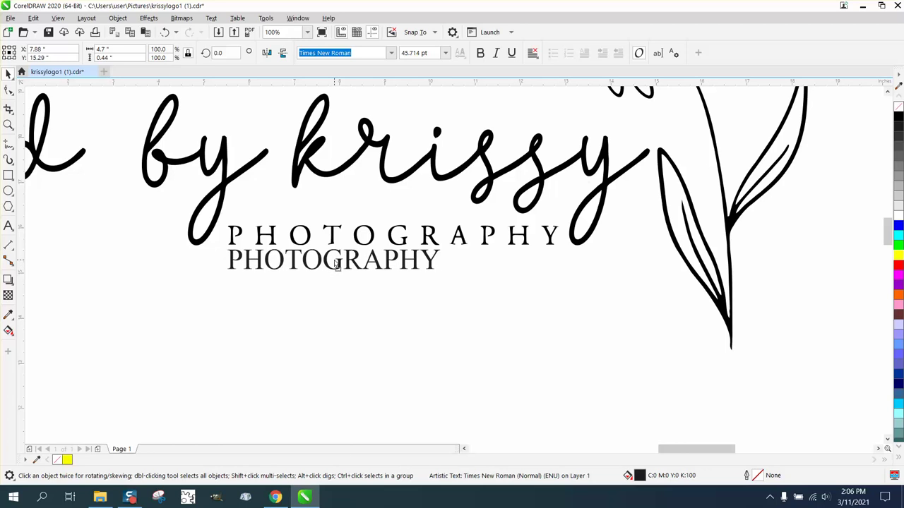
# Widen the retyped text's letter spacing with the Shape tool to match the traced line's width
pyautogui.click(10, 90)
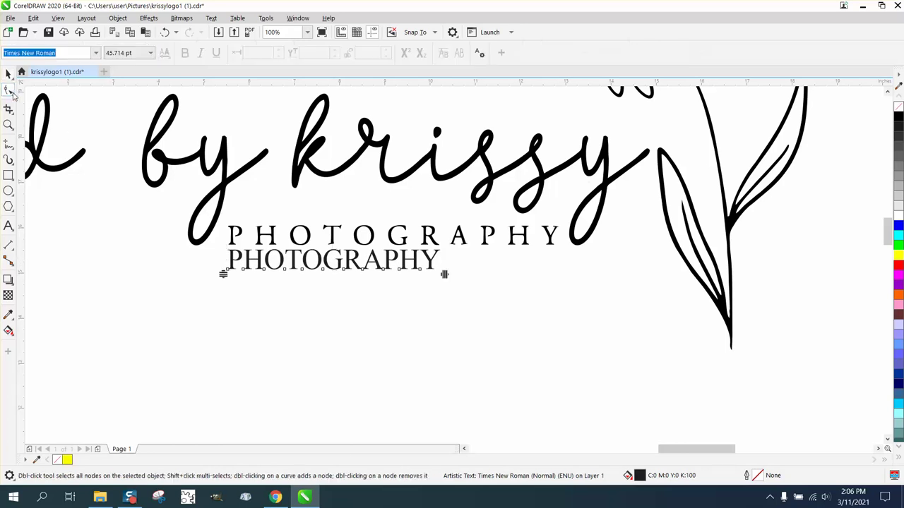
pyautogui.click(12, 96)
pyautogui.click(41, 90)
pyautogui.moveTo(444, 274); pyautogui.dragTo(563, 274)
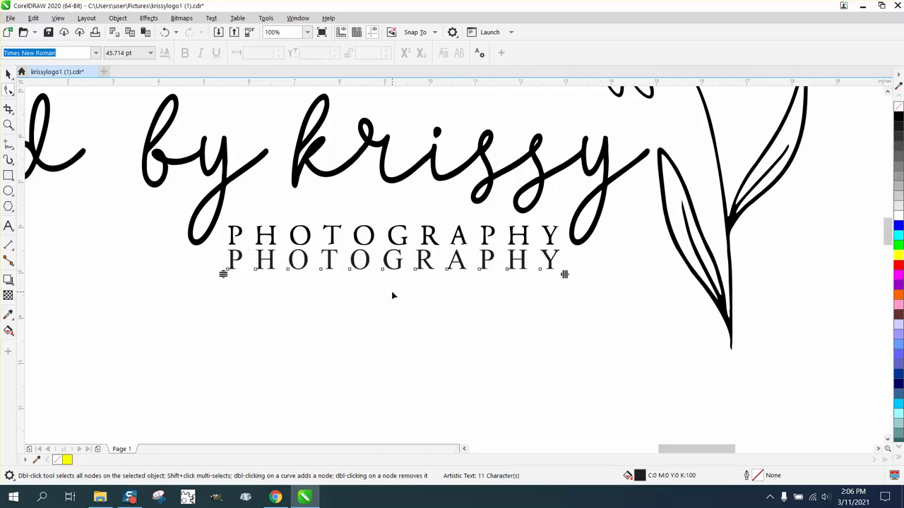
pyautogui.click(8, 124)
pyautogui.moveTo(222, 214); pyautogui.dragTo(660, 330)
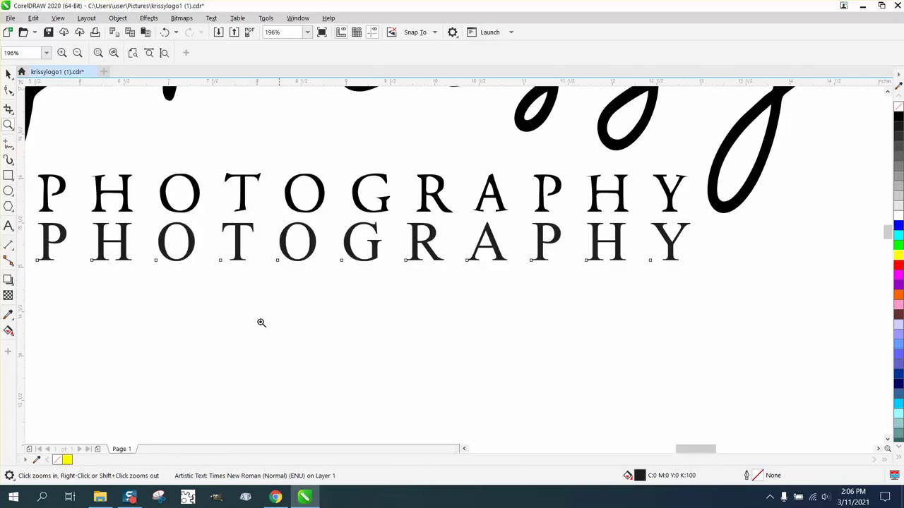
pyautogui.rightClick(388, 302)
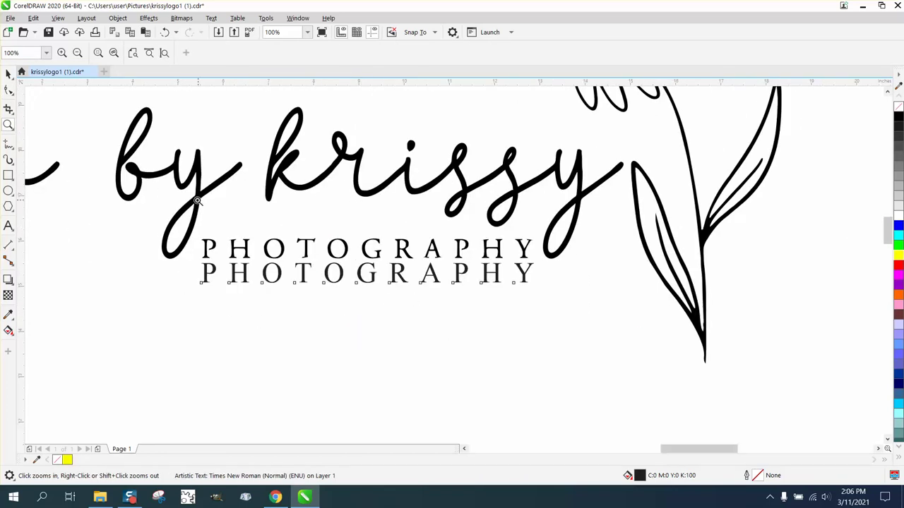
pyautogui.click(8, 74)
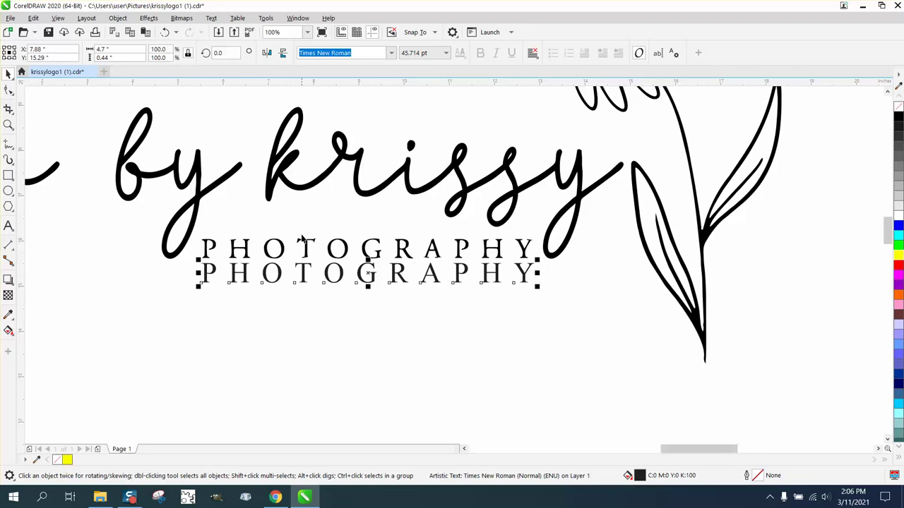
pyautogui.click(8, 125)
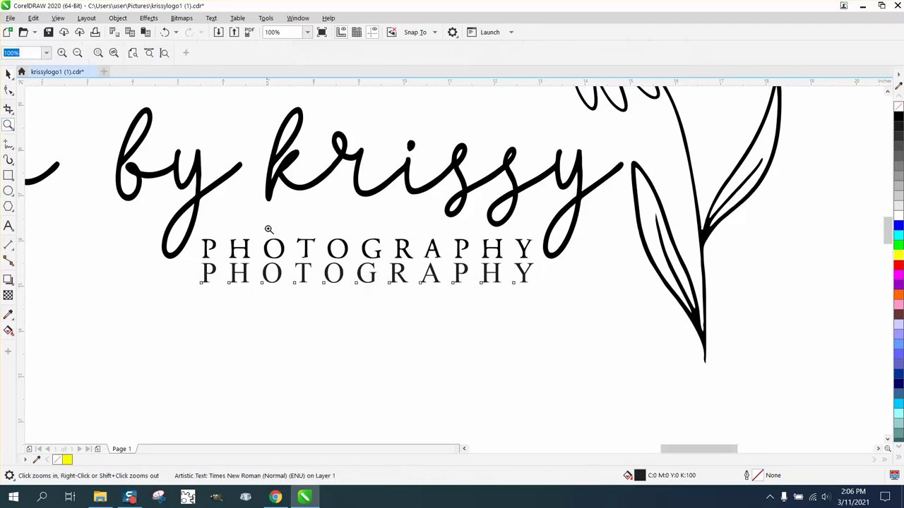
pyautogui.moveTo(268, 228); pyautogui.dragTo(363, 283)
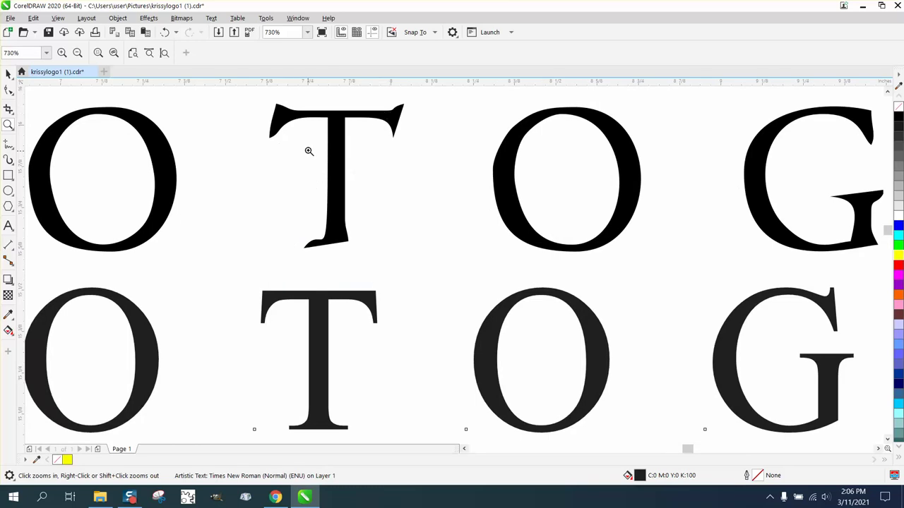
pyautogui.scroll(-5, 418, 252)
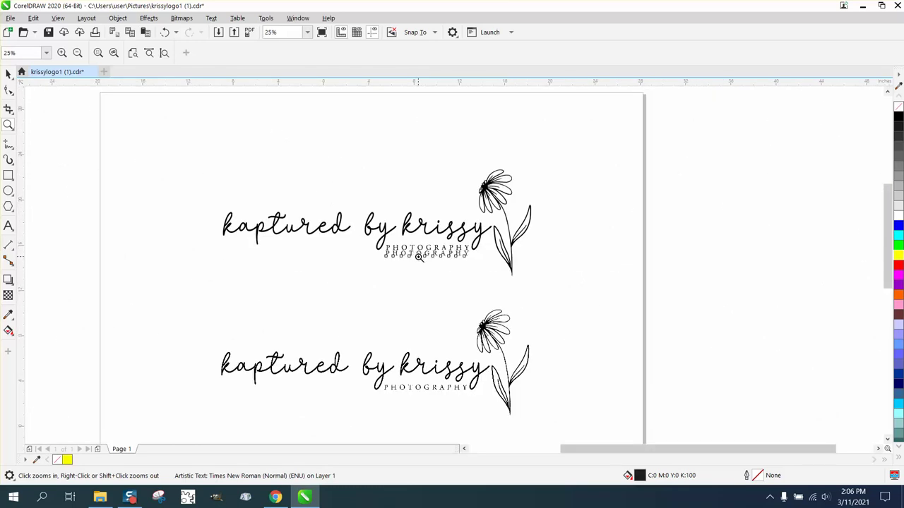
pyautogui.scroll(-1, 419, 257)
pyautogui.moveTo(388, 312); pyautogui.dragTo(446, 333)
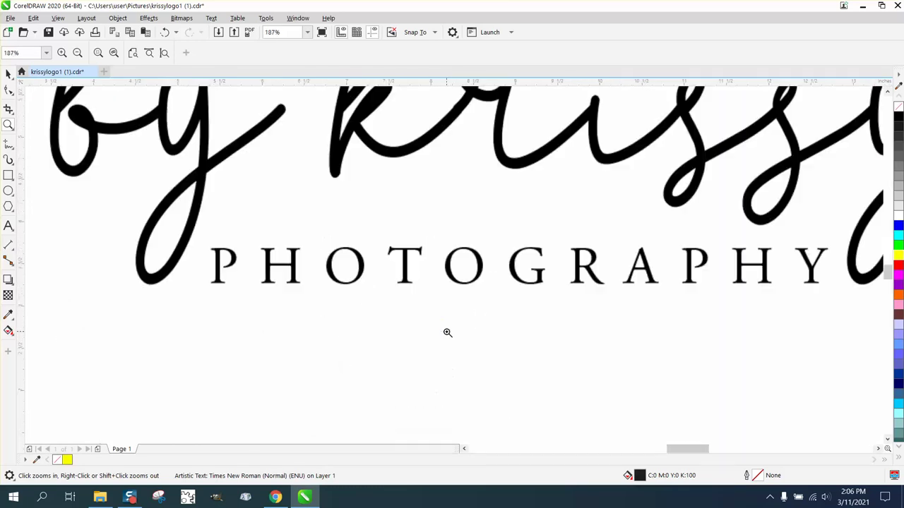
pyautogui.moveTo(388, 233); pyautogui.dragTo(459, 289)
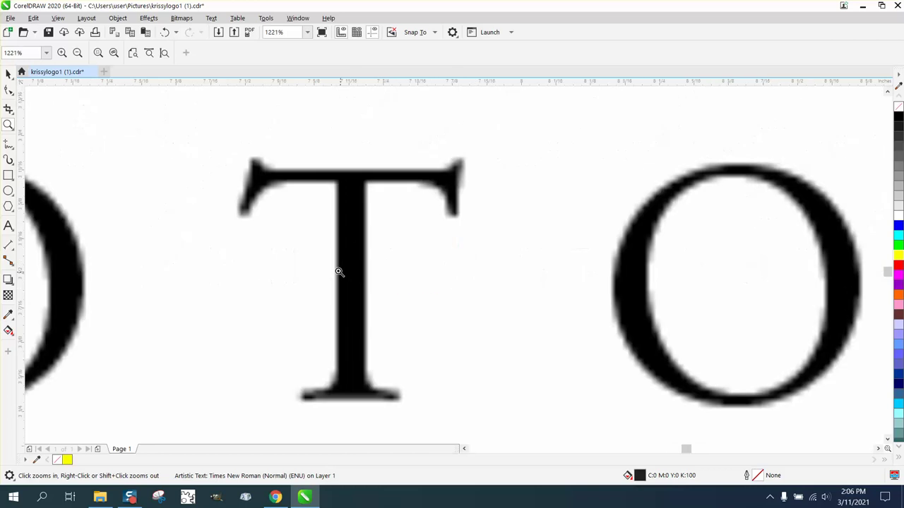
pyautogui.scroll(-3, 307, 258)
pyautogui.scroll(-4, 306, 258)
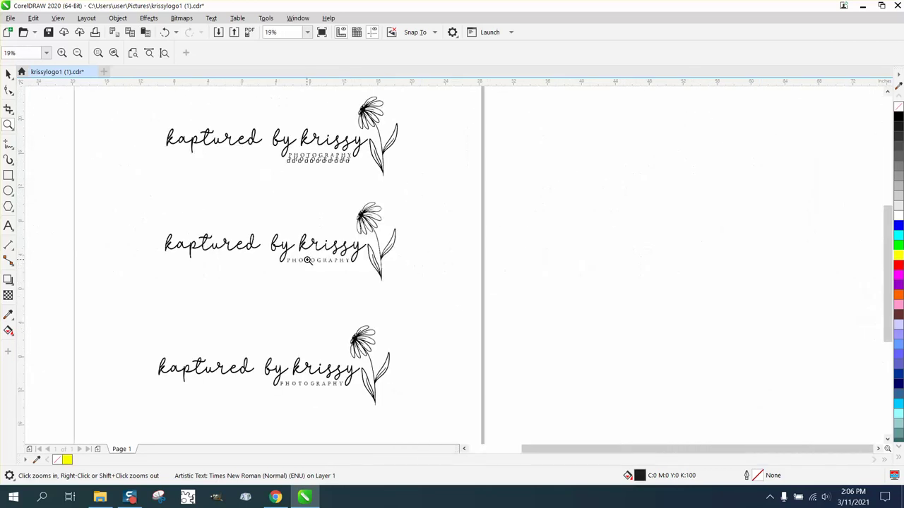
pyautogui.moveTo(221, 176); pyautogui.dragTo(387, 228)
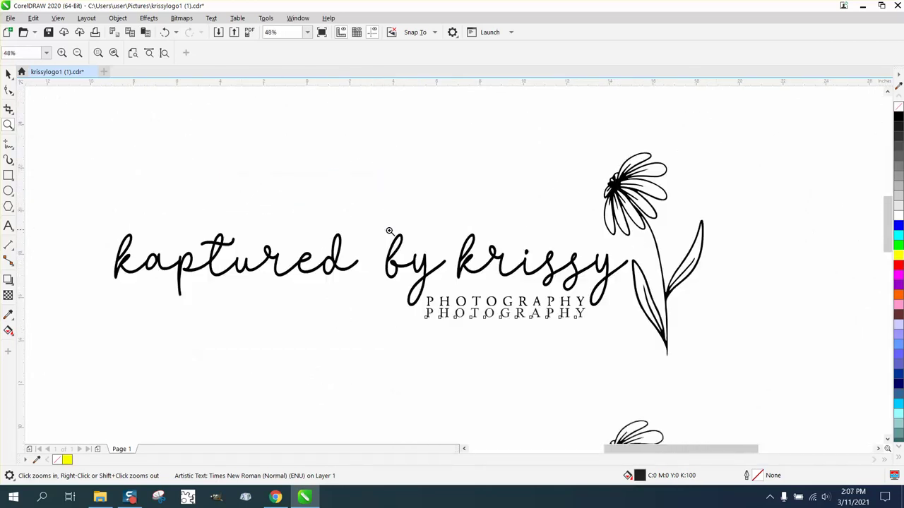
pyautogui.click(9, 73)
pyautogui.click(500, 318)
# Zoom in on both PHOTOGRAPHY lines and select the traced letters, undoing an accidental move
pyautogui.click(9, 124)
pyautogui.moveTo(401, 278); pyautogui.dragTo(690, 372)
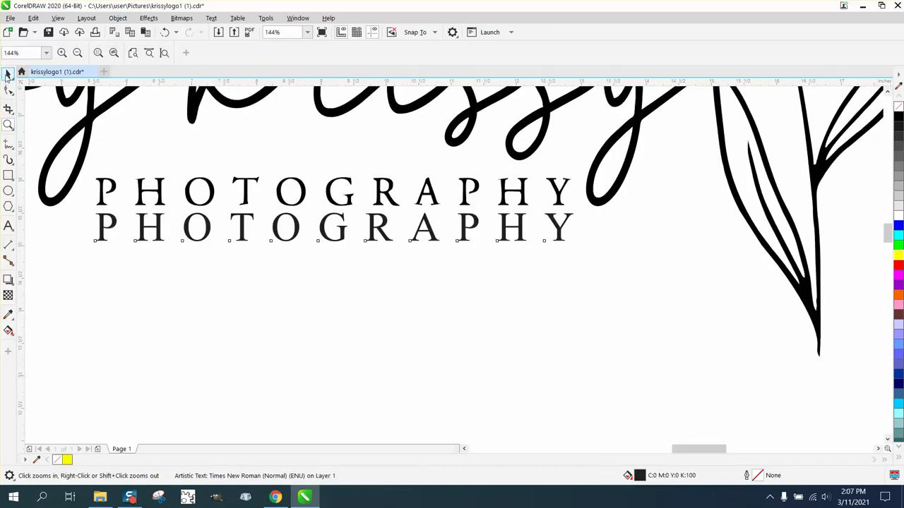
pyautogui.click(8, 73)
pyautogui.click(109, 185)
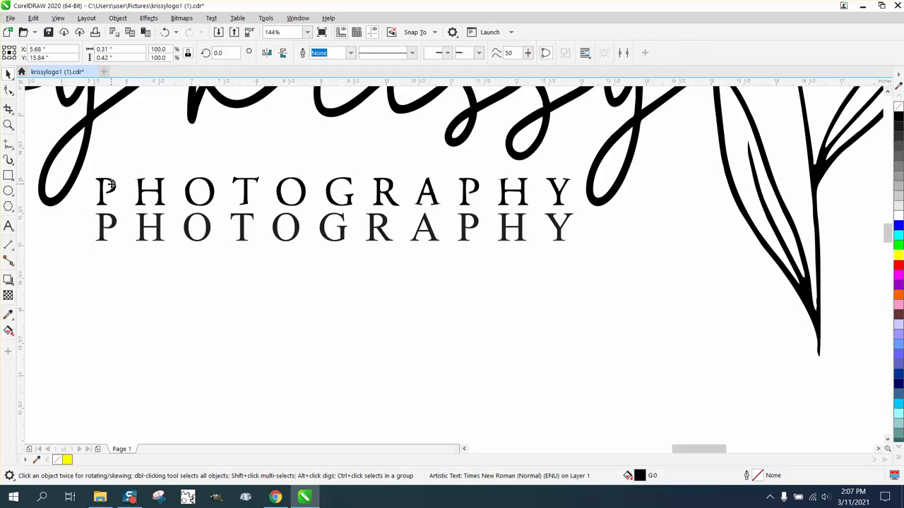
pyautogui.moveTo(87, 168); pyautogui.dragTo(569, 217)
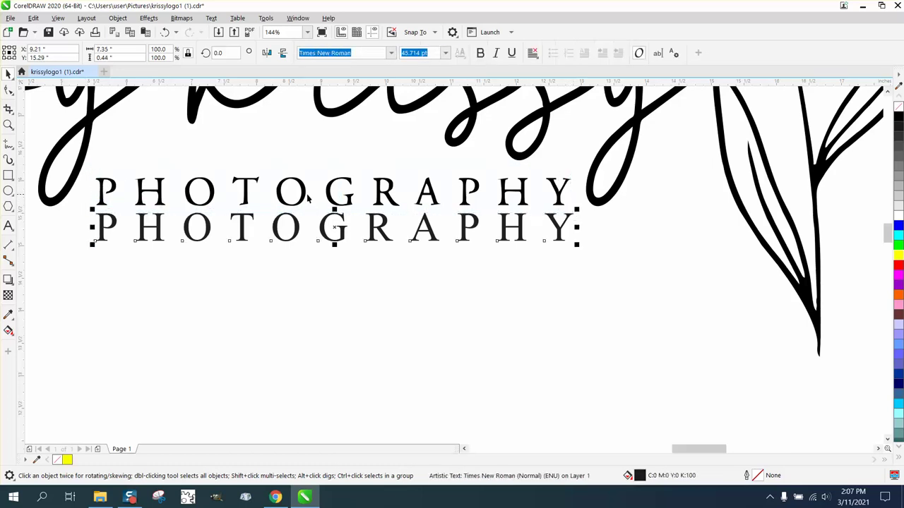
pyautogui.click(151, 158)
pyautogui.moveTo(83, 173); pyautogui.dragTo(249, 212)
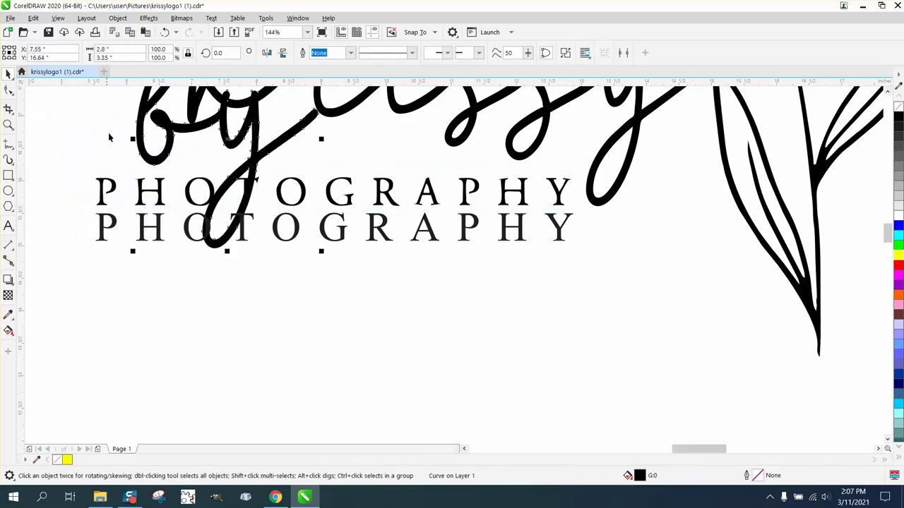
pyautogui.click(164, 32)
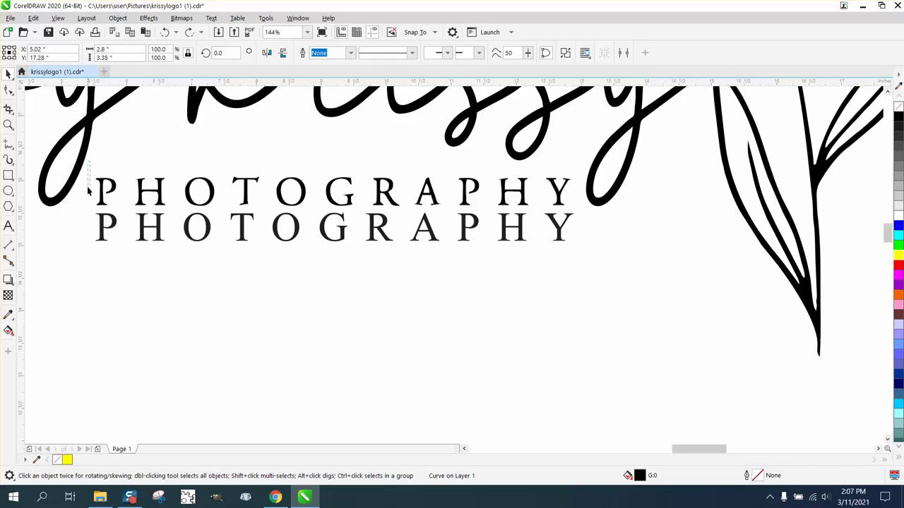
# Fill the traced PHOTOGRAPHY letters yellow and lay the black PHOTOGRAPHY over them
pyautogui.moveTo(466, 219); pyautogui.dragTo(581, 222)
pyautogui.click(899, 255)
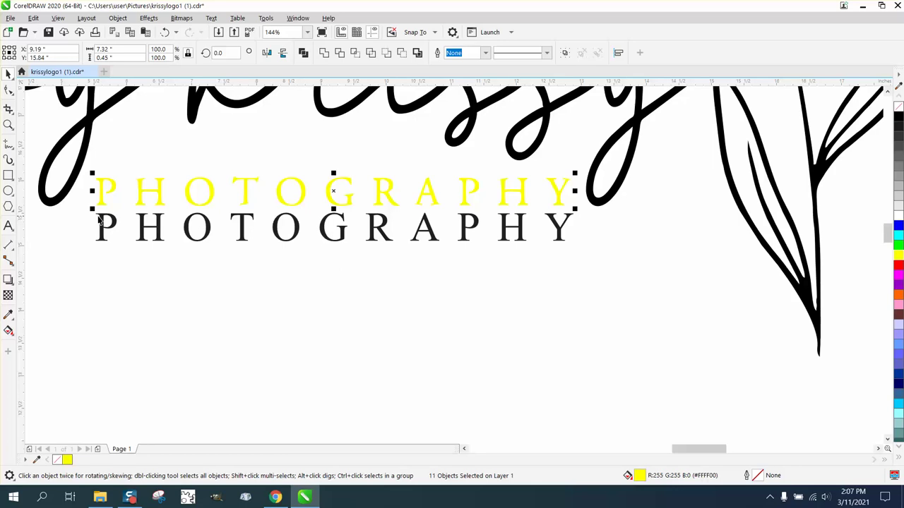
pyautogui.moveTo(99, 220); pyautogui.dragTo(99, 184)
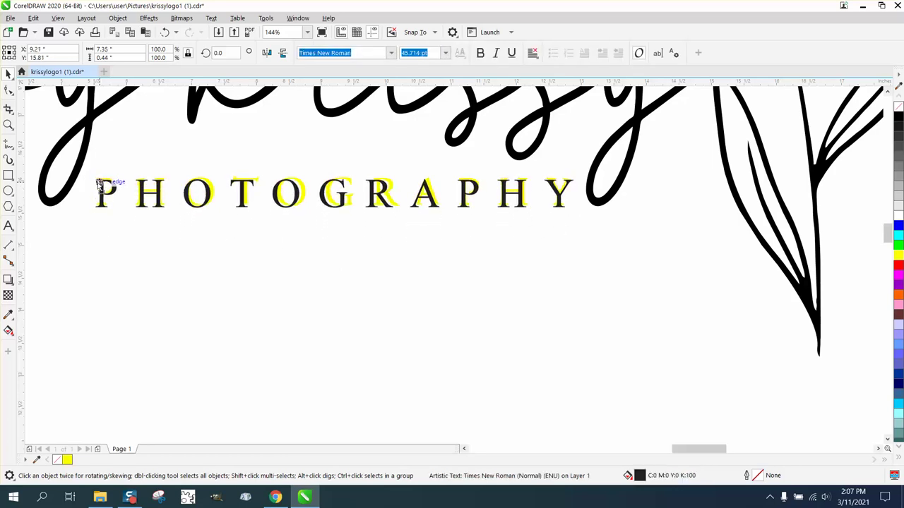
# Zoom into the lettering, set a 0.01" nudge distance, and nudge the black PHOTOGRAPHY up
pyautogui.click(9, 124)
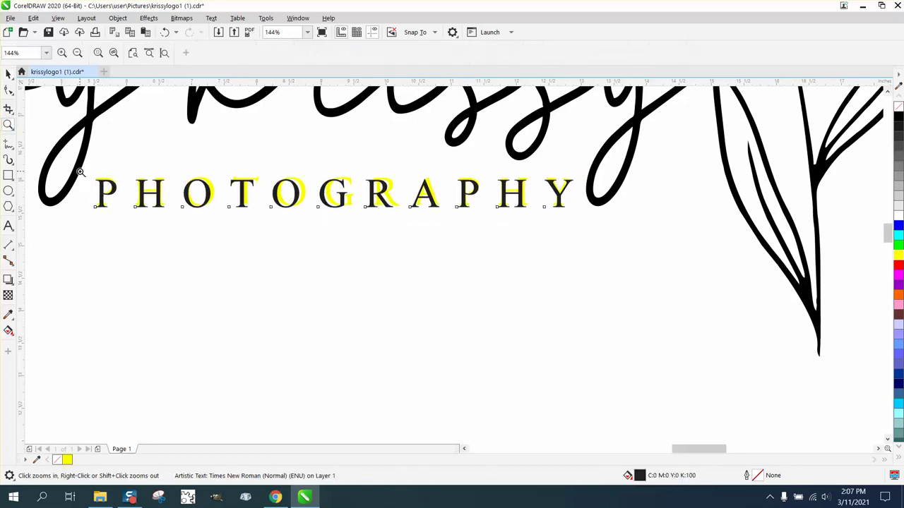
pyautogui.moveTo(78, 170); pyautogui.dragTo(345, 273)
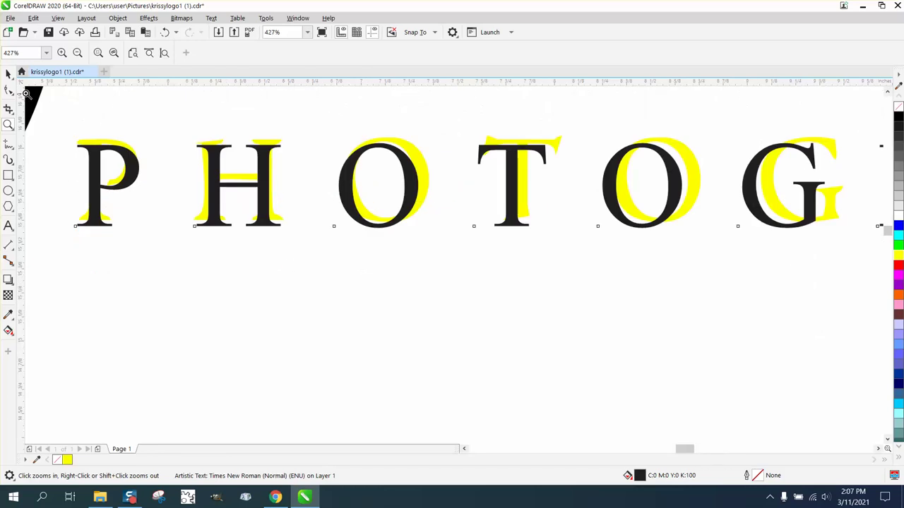
pyautogui.click(8, 74)
pyautogui.click(170, 158)
pyautogui.click(353, 52)
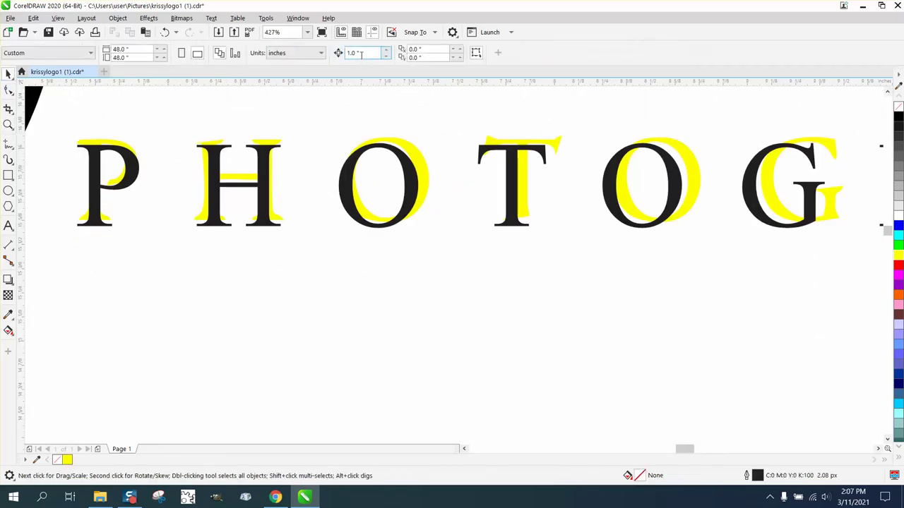
pyautogui.write('.01')
pyautogui.click(138, 165)
pyautogui.press('Up')
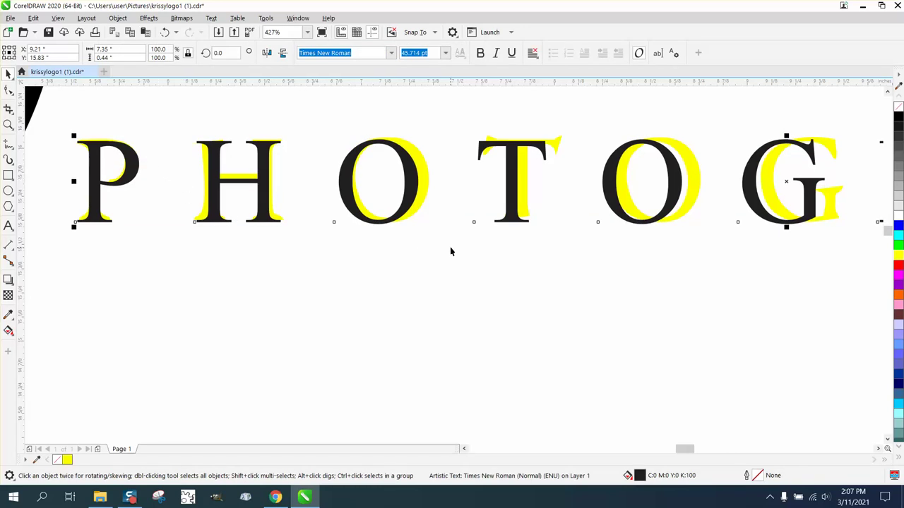
# Shift the O, T, second O and G characters right onto their yellow traced copies
pyautogui.click(10, 90)
pyautogui.click(334, 222)
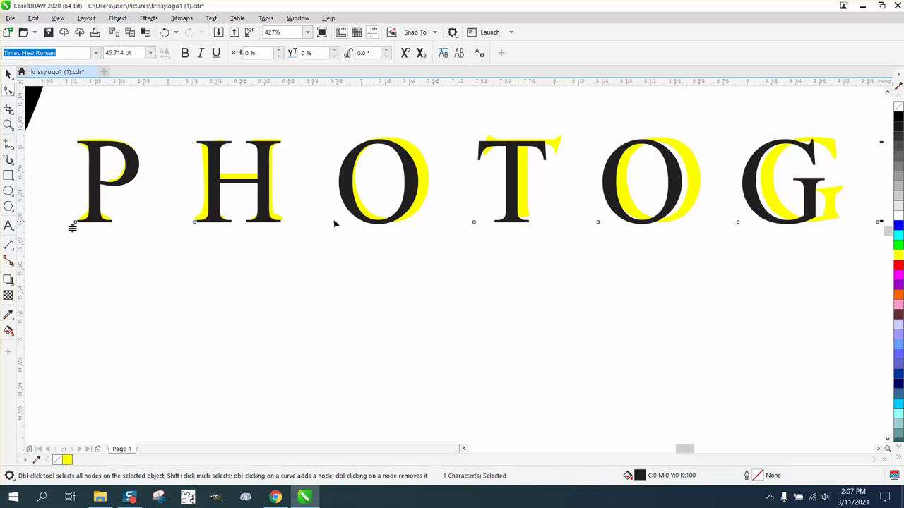
pyautogui.press('Right')
pyautogui.press('Right')
pyautogui.press('Right')
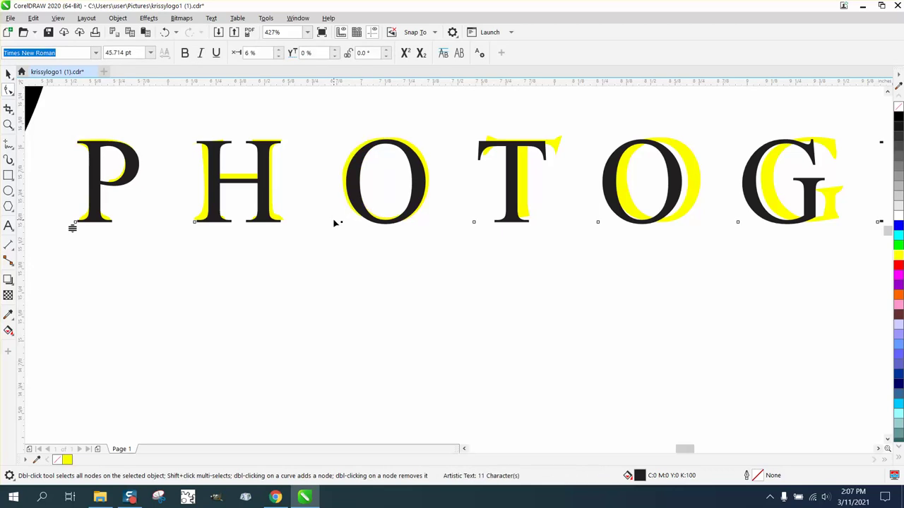
pyautogui.click(474, 223)
pyautogui.press('Right')
pyautogui.press('Right')
pyautogui.press('Right')
pyautogui.press('Right')
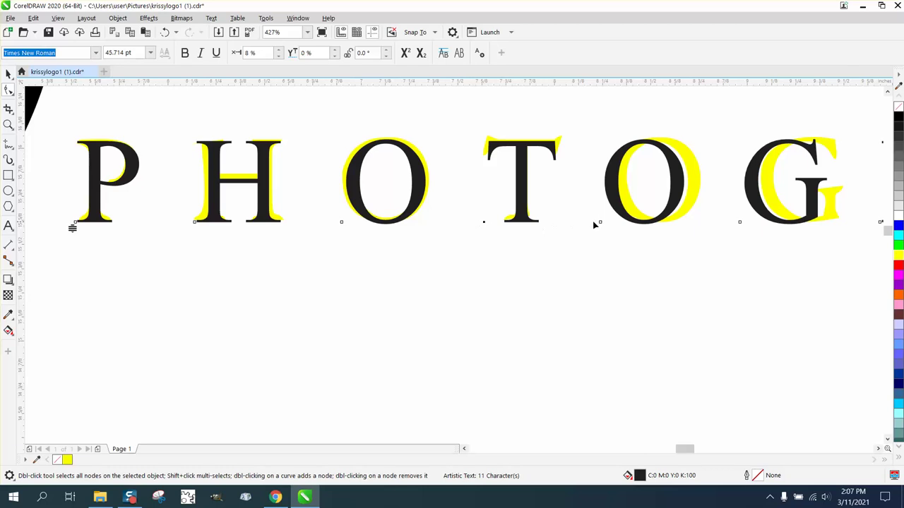
pyautogui.press('Right')
pyautogui.press('Right')
pyautogui.press('Right')
pyautogui.press('Right')
pyautogui.press('Right')
pyautogui.press('Right')
pyautogui.press('Right')
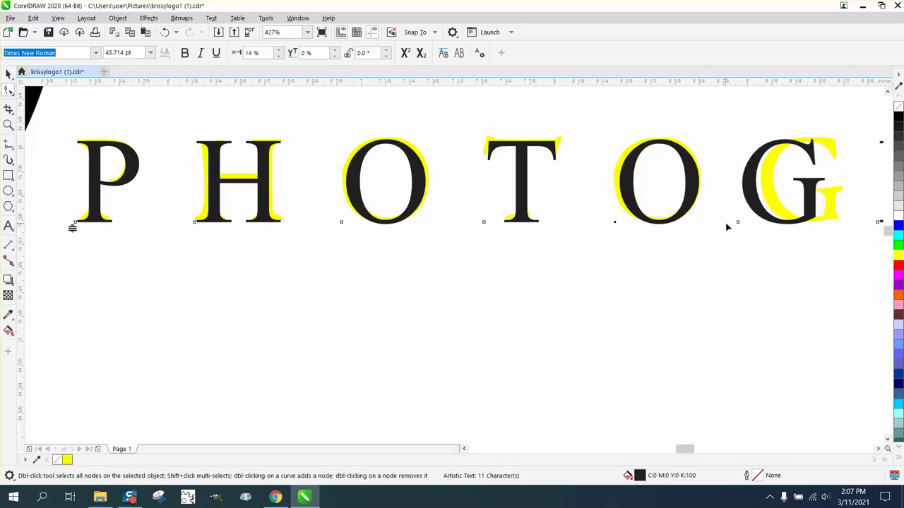
pyautogui.click(737, 224)
pyautogui.press('Right')
pyautogui.press('Right')
pyautogui.press('Right')
pyautogui.press('Right')
pyautogui.press('Right')
pyautogui.press('Right')
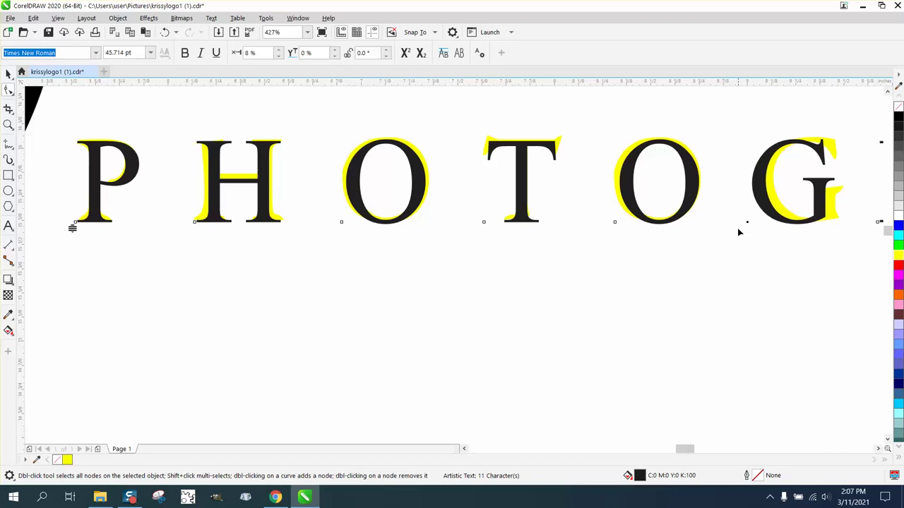
pyautogui.press('Right')
pyautogui.press('Right')
# Adjust the R, A and H characters to sit over their yellow counterparts
pyautogui.scroll(-2, 706, 211)
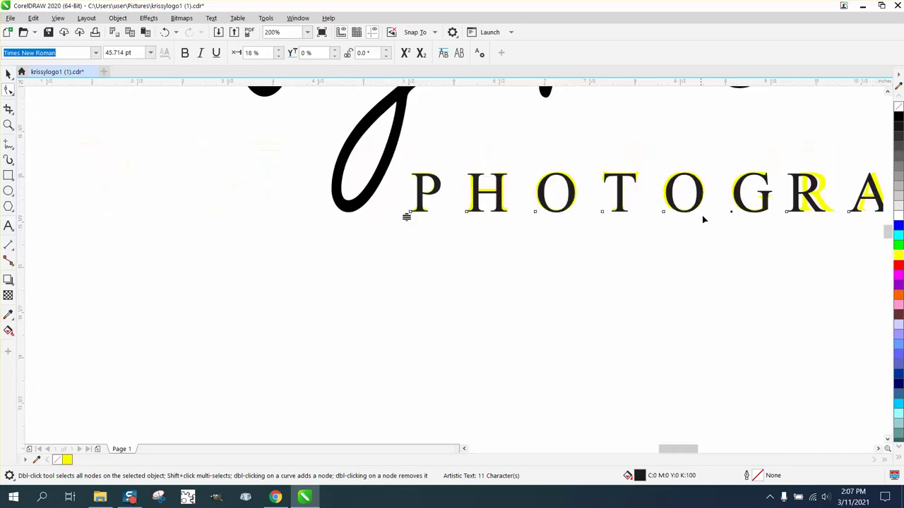
pyautogui.moveTo(701, 446)
pyautogui.mouseDown()
pyautogui.moveTo(732, 450)
pyautogui.moveTo(701, 449)
pyautogui.mouseUp()
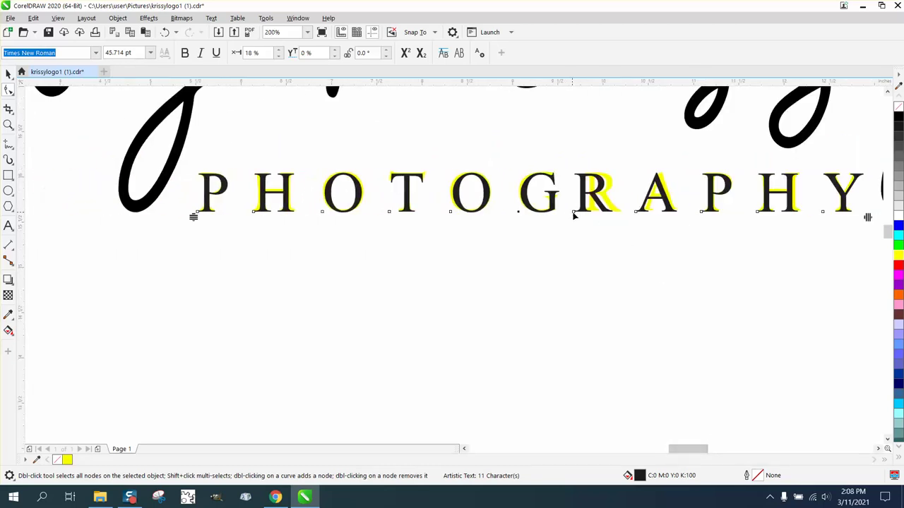
pyautogui.click(574, 212)
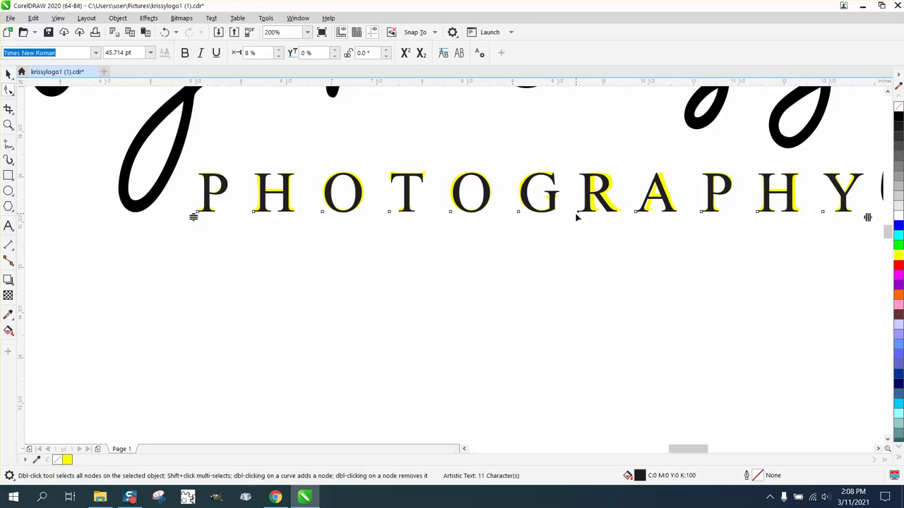
pyautogui.click(637, 214)
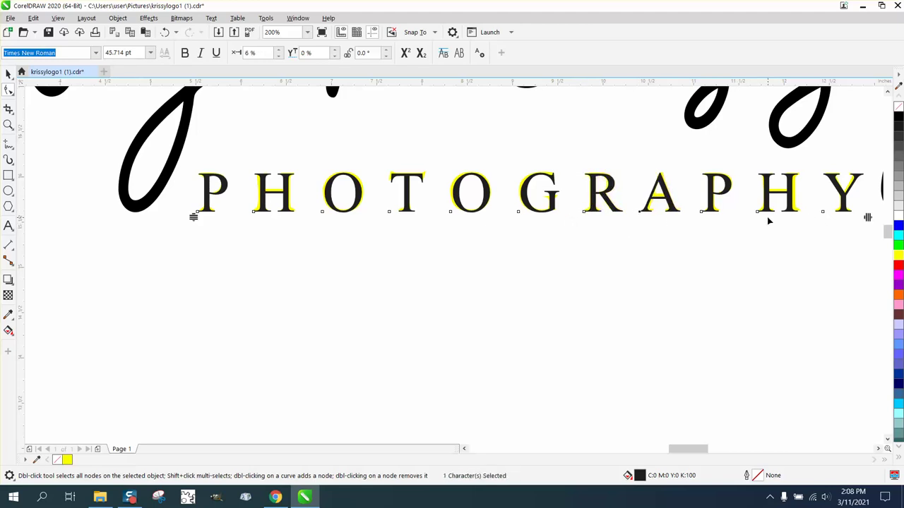
pyautogui.moveTo(758, 216); pyautogui.dragTo(762, 216)
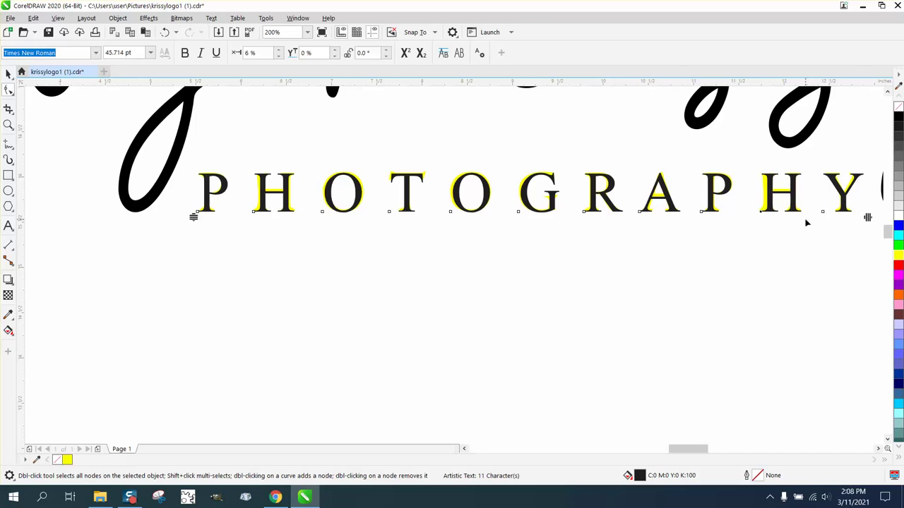
pyautogui.press('Left')
pyautogui.press('Left')
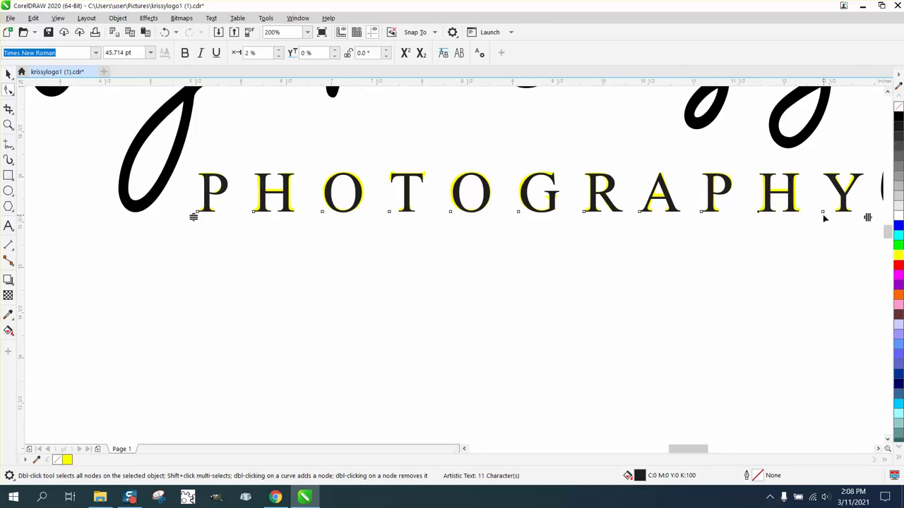
# Set the nudge distance to 1 inch and move the black PHOTOGRAPHY one inch down
pyautogui.scroll(-1, 753, 247)
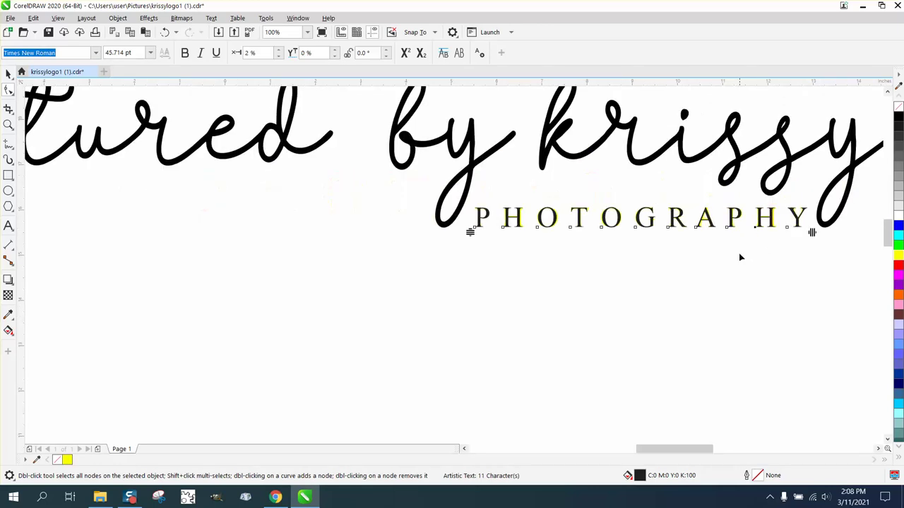
pyautogui.click(9, 74)
pyautogui.click(272, 228)
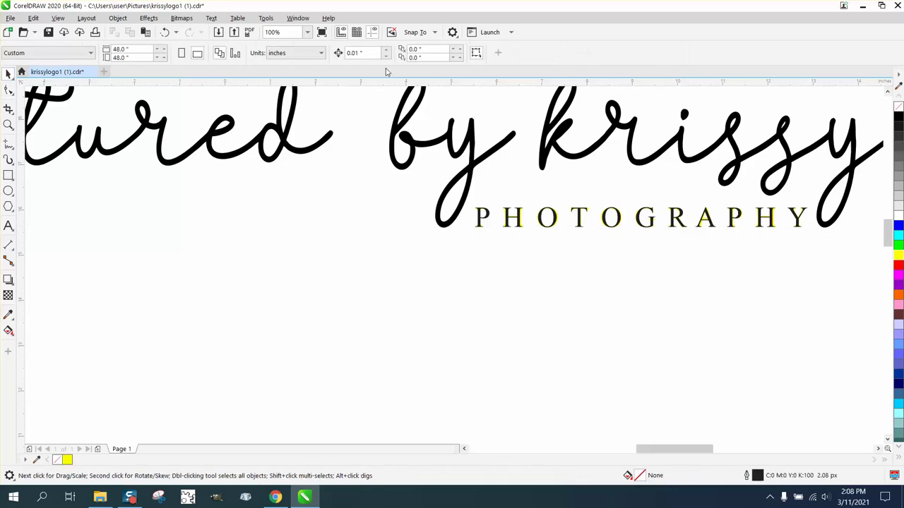
pyautogui.write('1')
pyautogui.press('Return')
pyautogui.click(578, 221)
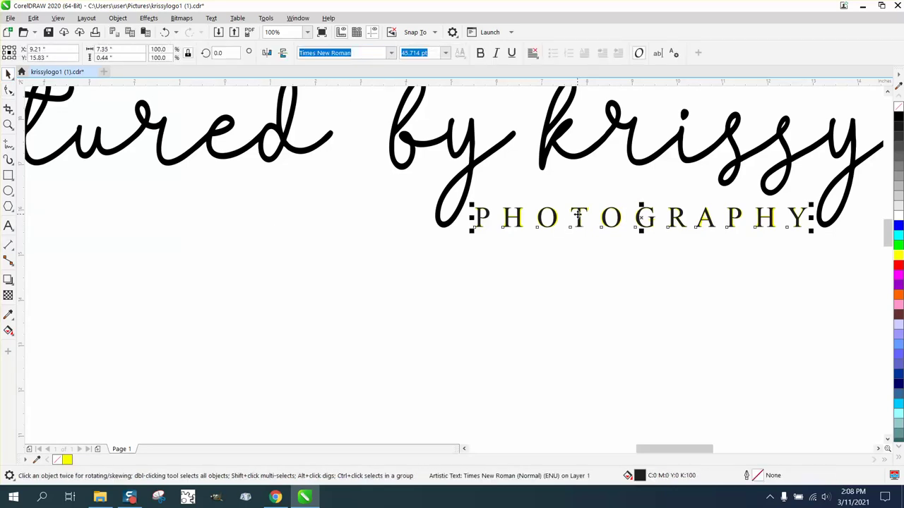
pyautogui.press('Right')
pyautogui.press('Left')
pyautogui.press('Down')
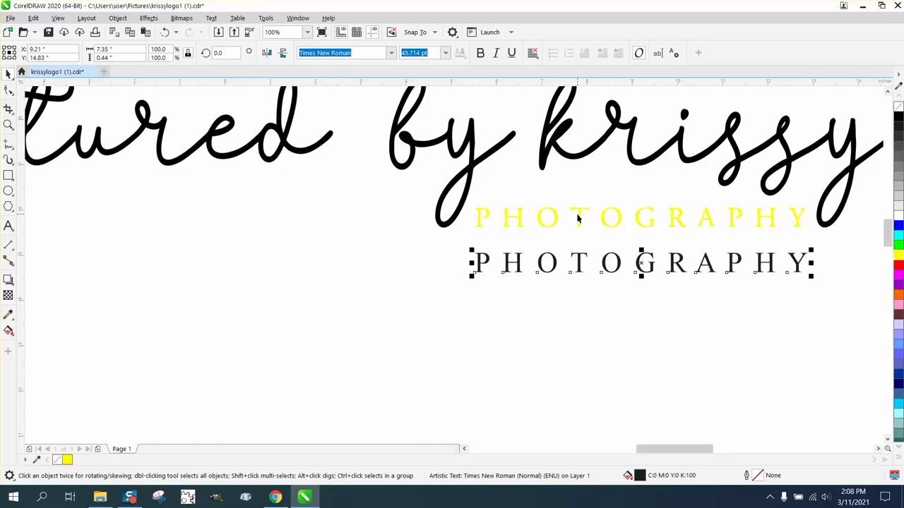
# Delete the yellow traced PHOTOGRAPHY letters and nudge the black text back up into place
pyautogui.moveTo(472, 195); pyautogui.dragTo(501, 222)
pyautogui.moveTo(797, 242); pyautogui.dragTo(812, 246)
pyautogui.press('Delete')
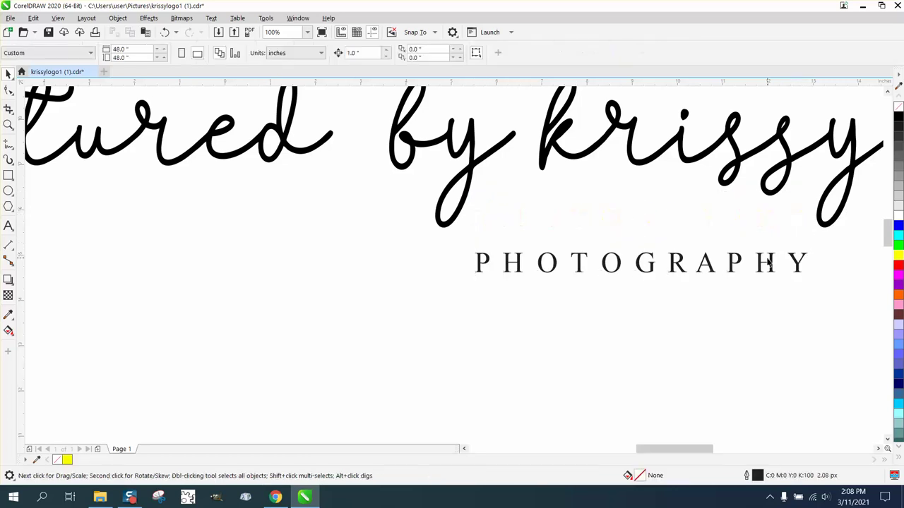
pyautogui.click(773, 263)
pyautogui.press('Up')
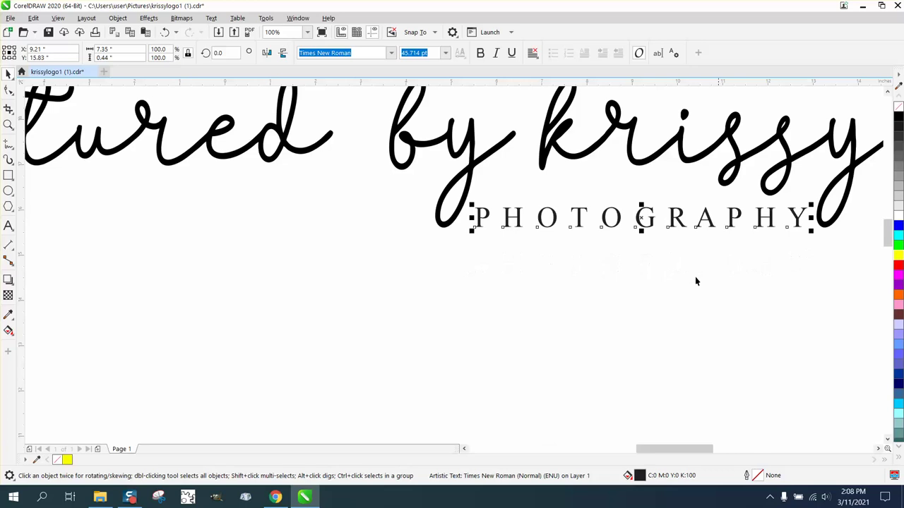
pyautogui.scroll(-2, 624, 280)
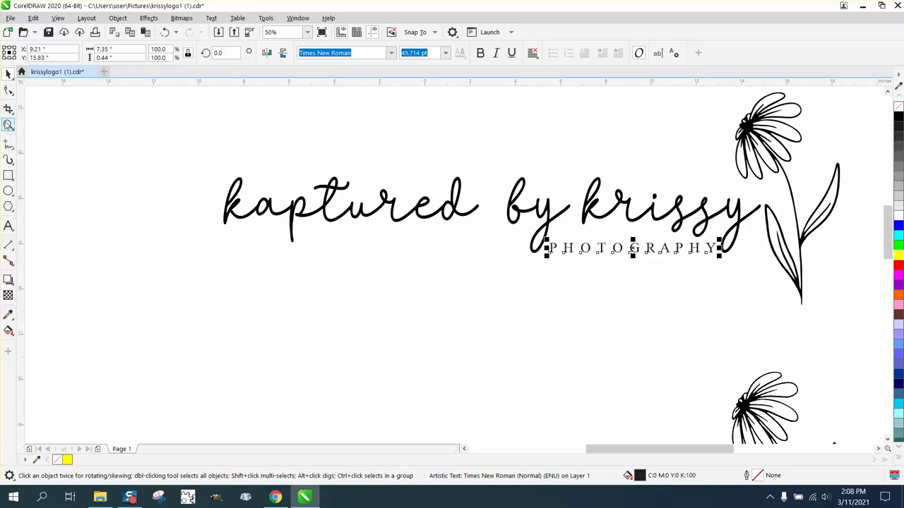
pyautogui.click(8, 124)
pyautogui.moveTo(252, 189); pyautogui.dragTo(656, 375)
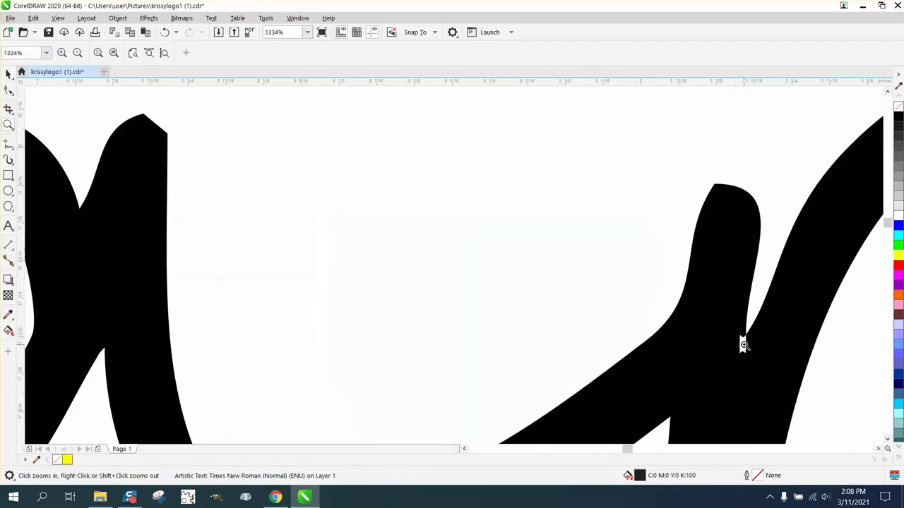
pyautogui.click(8, 90)
pyautogui.click(144, 115)
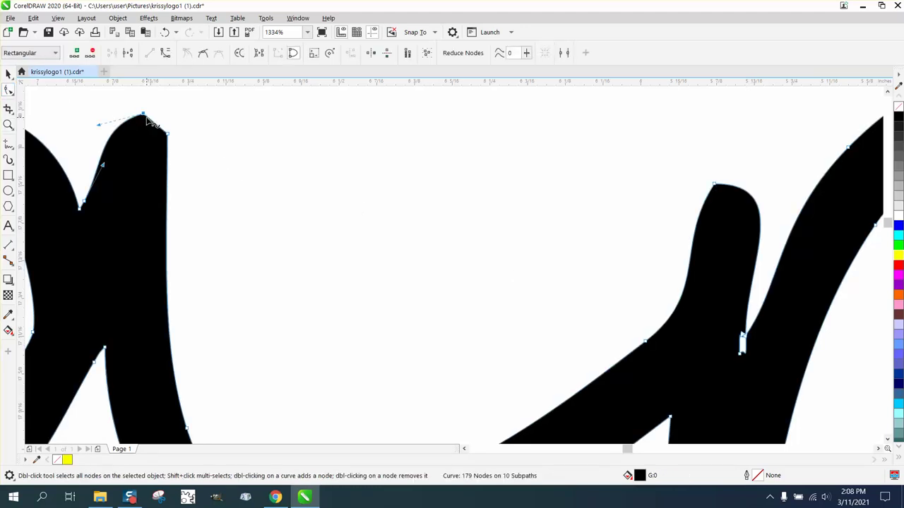
pyautogui.press('Delete')
pyautogui.scroll(-3, 367, 225)
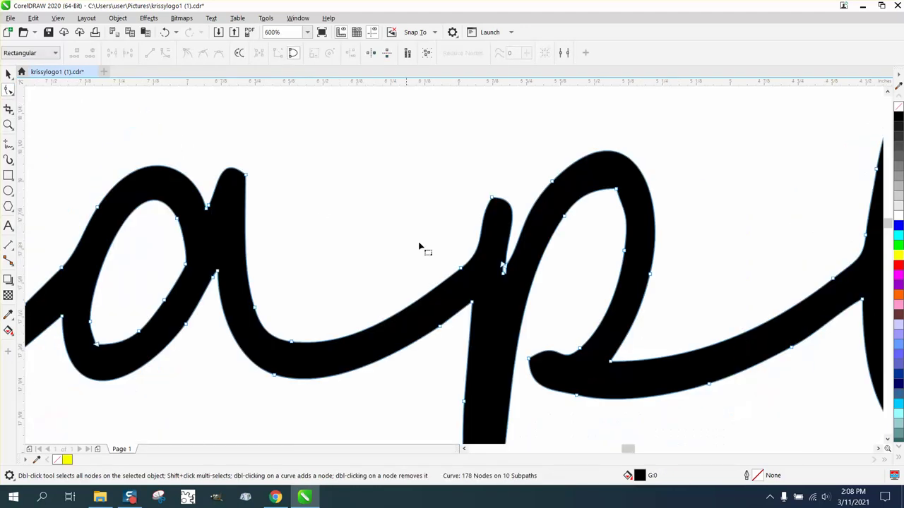
pyautogui.press('z')
pyautogui.scroll(6, 530, 275)
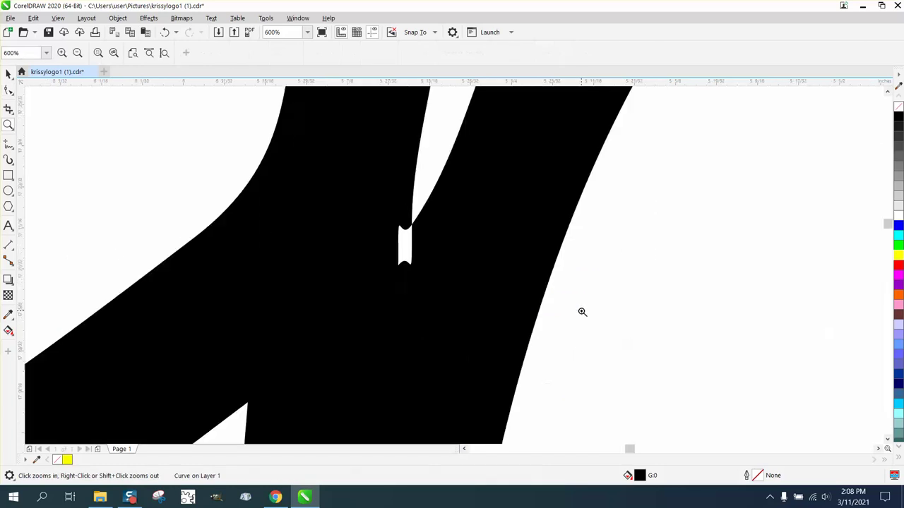
pyautogui.click(9, 90)
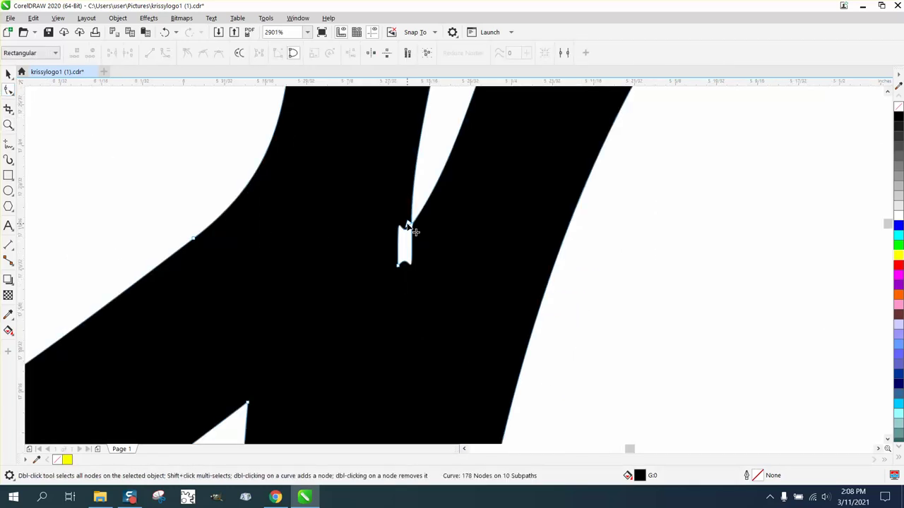
pyautogui.scroll(-13, 408, 226)
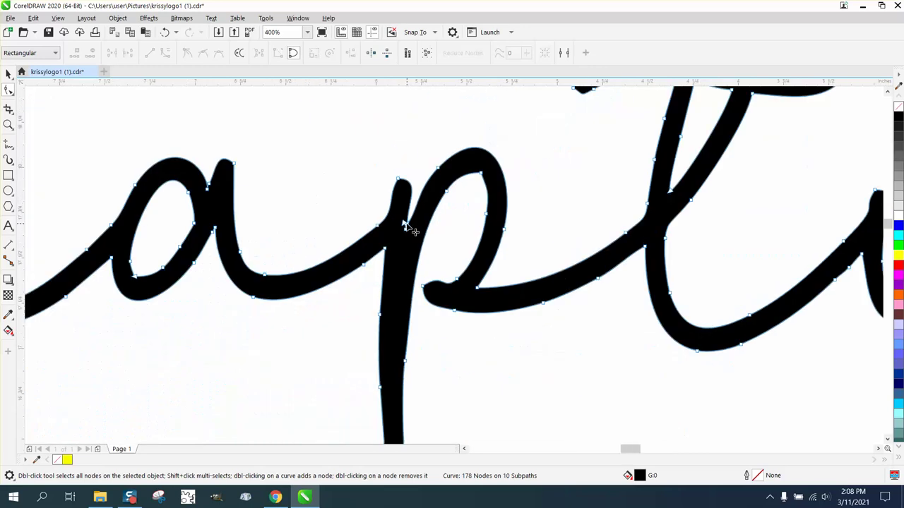
pyautogui.press('space')
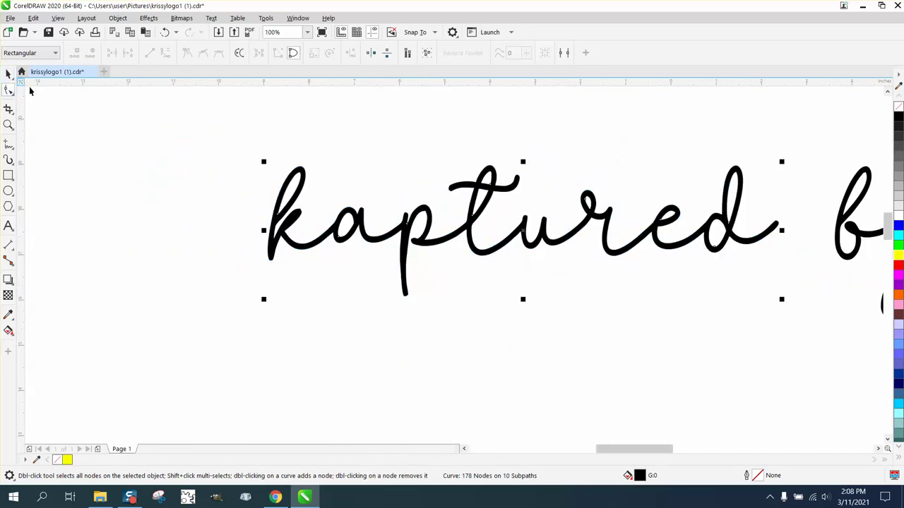
# Remove the kaptured lettering's fill, give it a black outline, and zoom in on the p
pyautogui.click(898, 106)
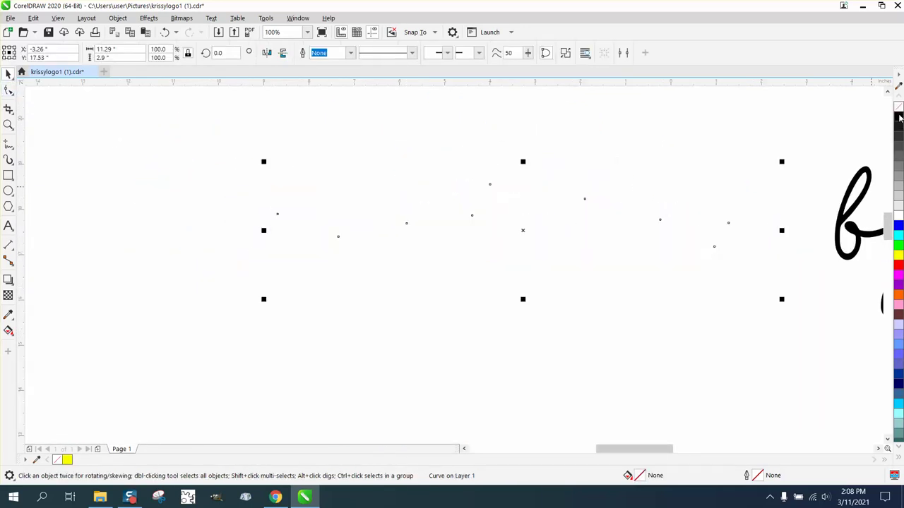
pyautogui.rightClick(898, 118)
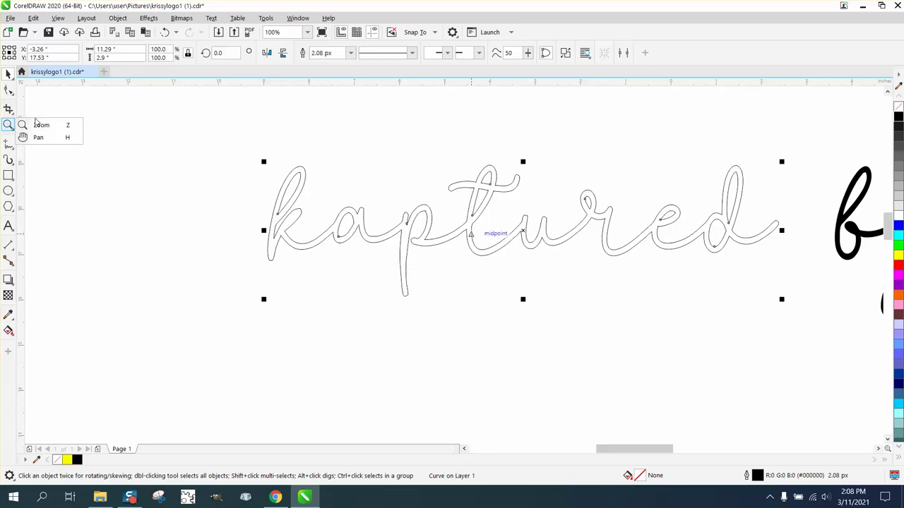
pyautogui.click(39, 125)
pyautogui.moveTo(390, 218); pyautogui.dragTo(550, 267)
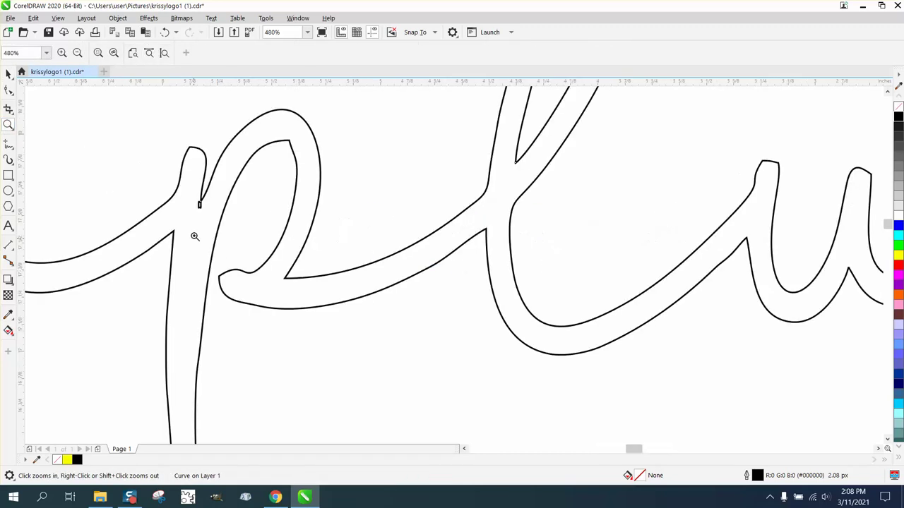
pyautogui.moveTo(315, 240); pyautogui.dragTo(314, 238)
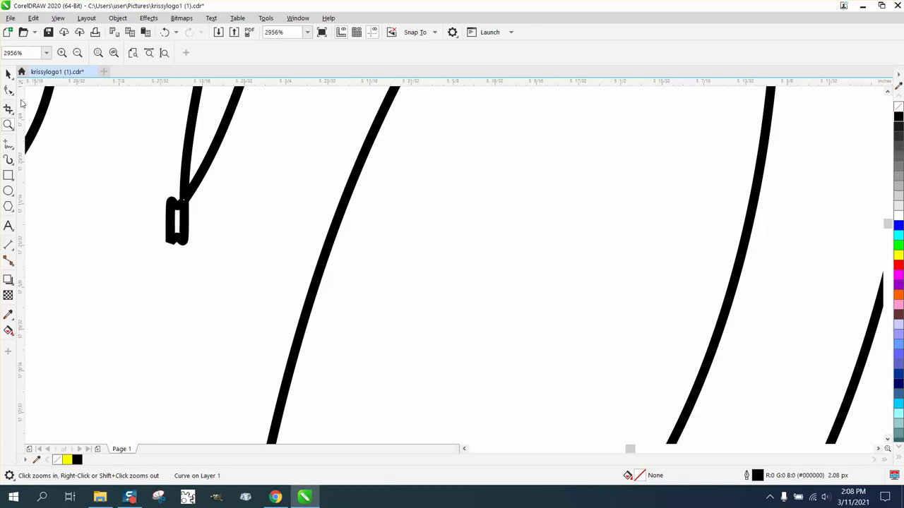
# Delete the stray loop nodes and the extra node on the p's inner curve
pyautogui.click(8, 89)
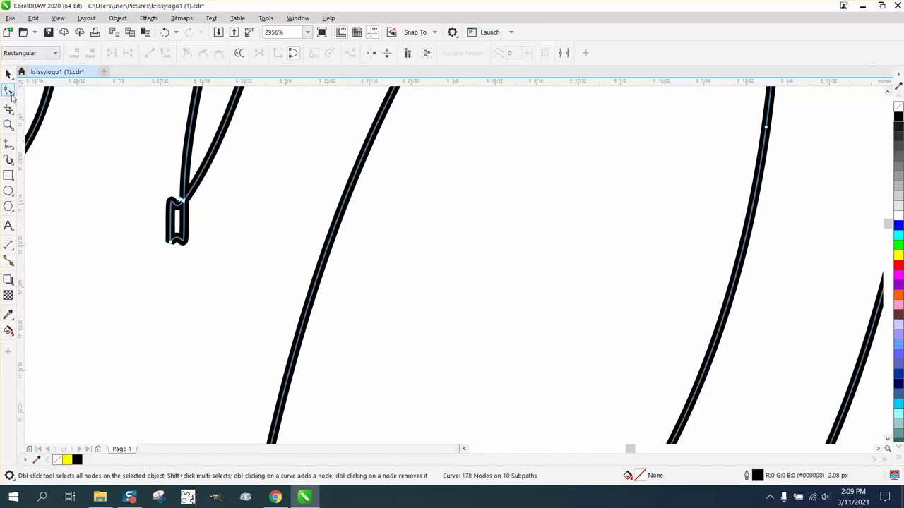
pyautogui.click(171, 244)
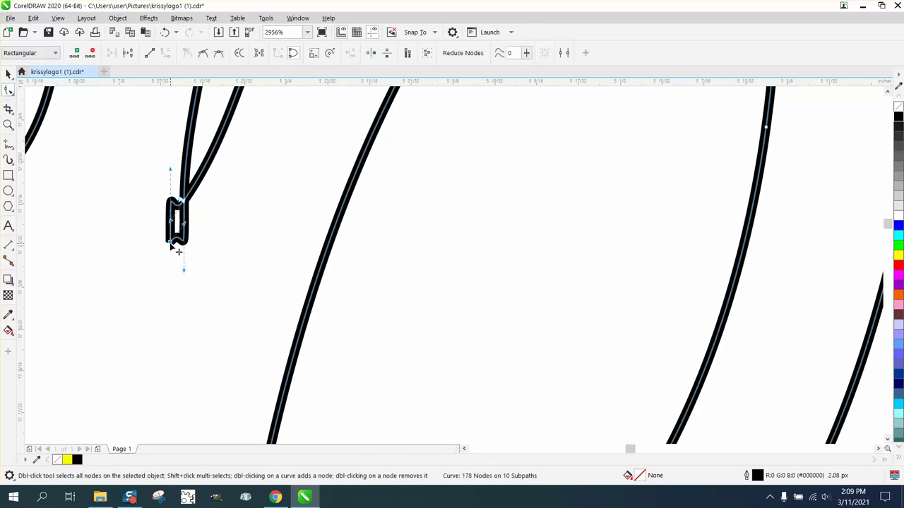
pyautogui.press('Delete')
pyautogui.click(184, 204)
pyautogui.press('Delete')
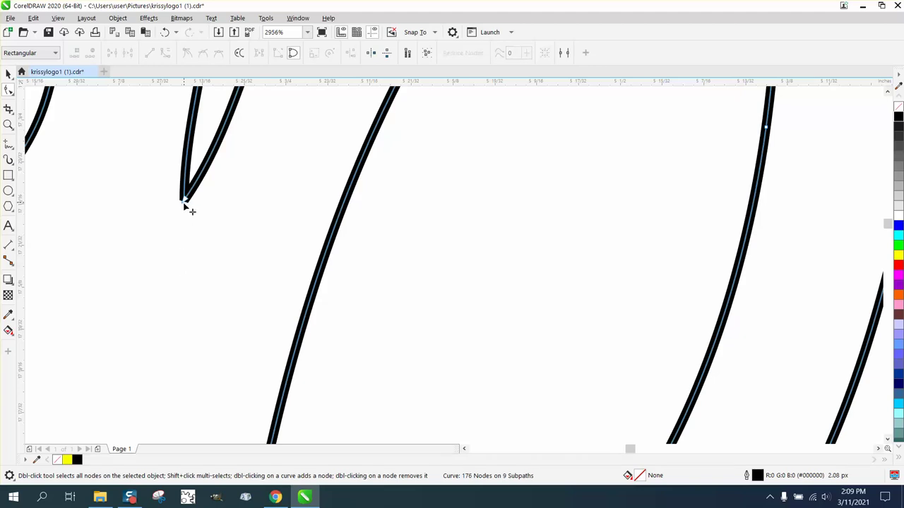
pyautogui.scroll(-3, 207, 253)
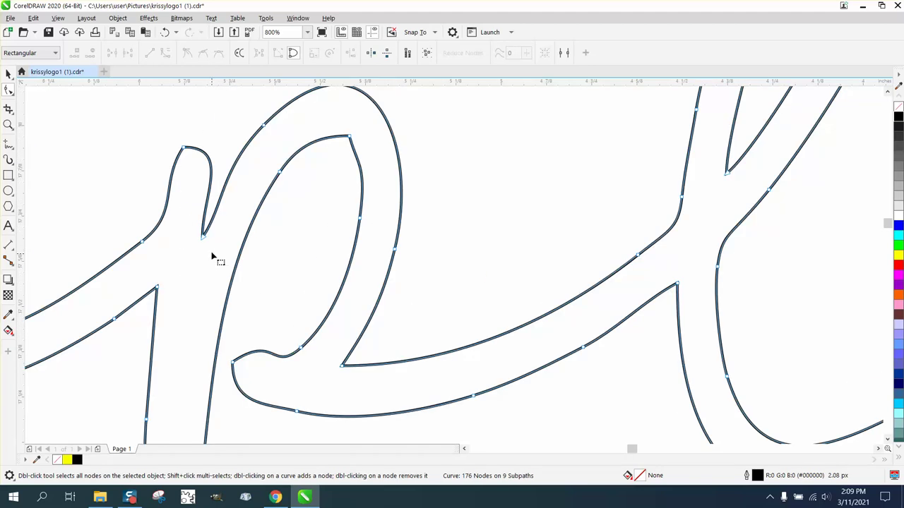
pyautogui.click(356, 144)
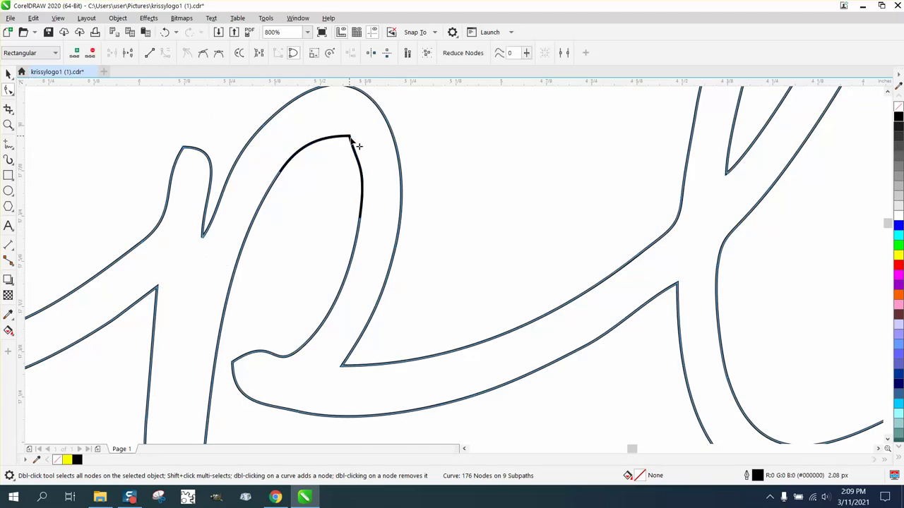
pyautogui.press('Delete')
pyautogui.scroll(-2, 398, 198)
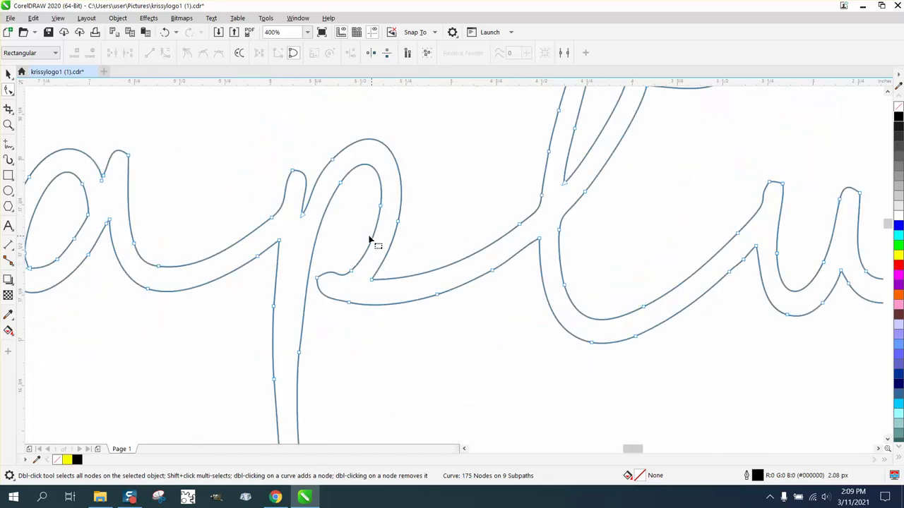
pyautogui.scroll(-4, 374, 254)
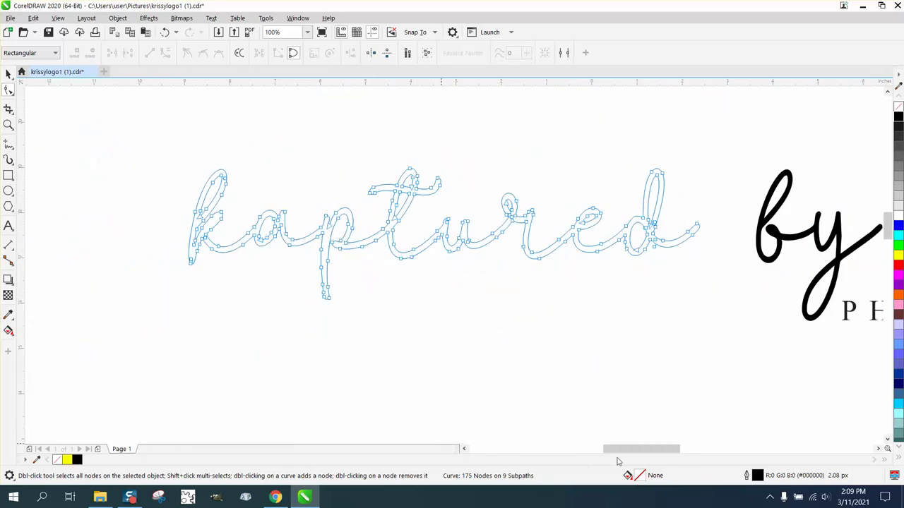
pyautogui.moveTo(623, 450); pyautogui.dragTo(642, 450)
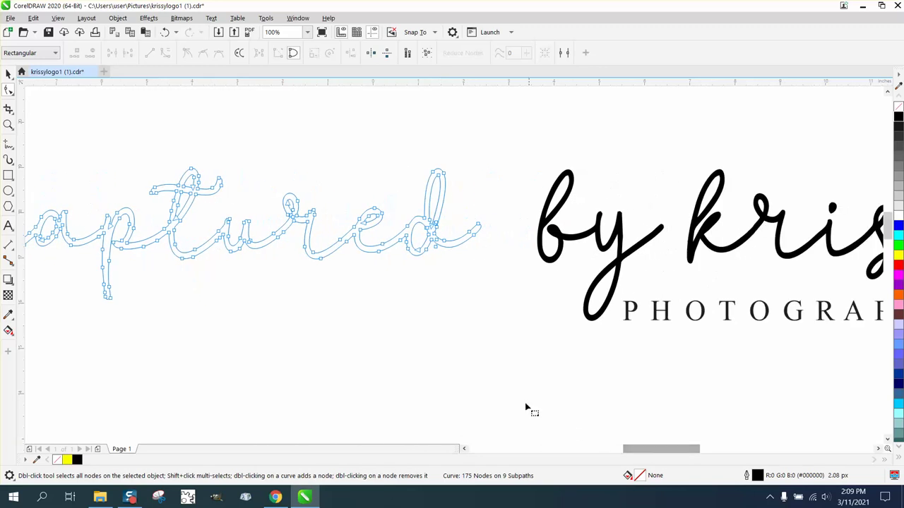
pyautogui.scroll(-1, 353, 269)
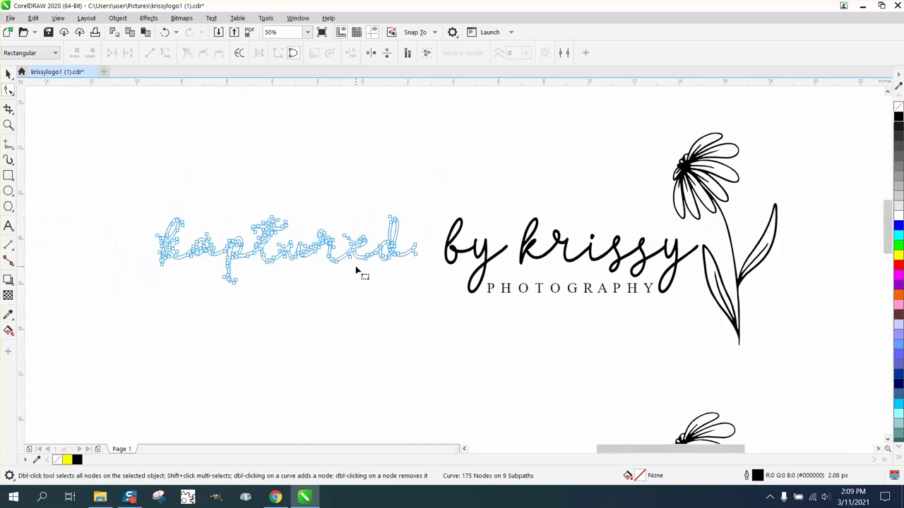
# Delete one node from the teardrop dot over the i in krissy, leaving a 2-node curve
pyautogui.click(576, 258)
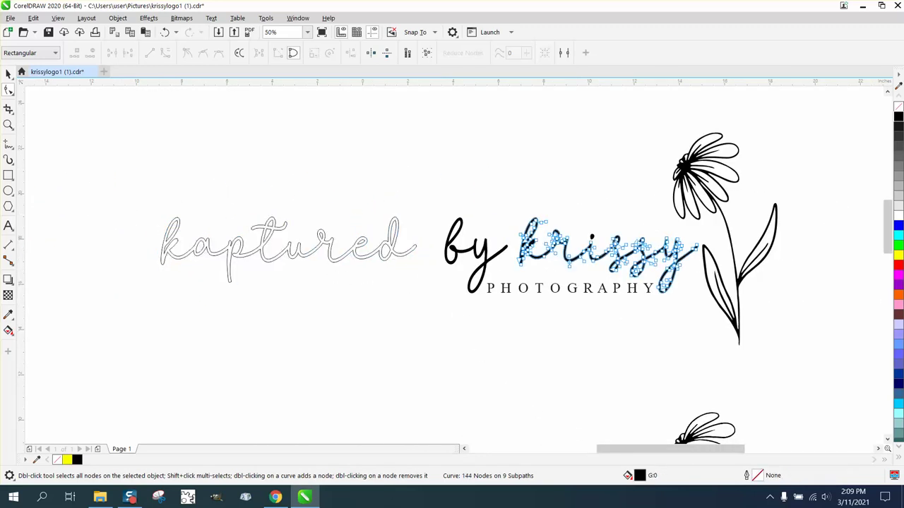
pyautogui.click(8, 125)
pyautogui.moveTo(587, 227); pyautogui.dragTo(646, 259)
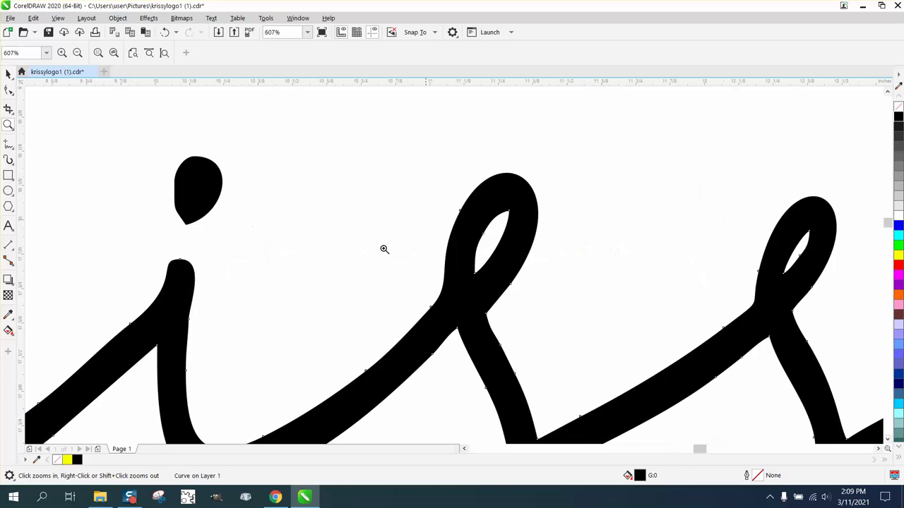
pyautogui.click(8, 90)
pyautogui.click(186, 184)
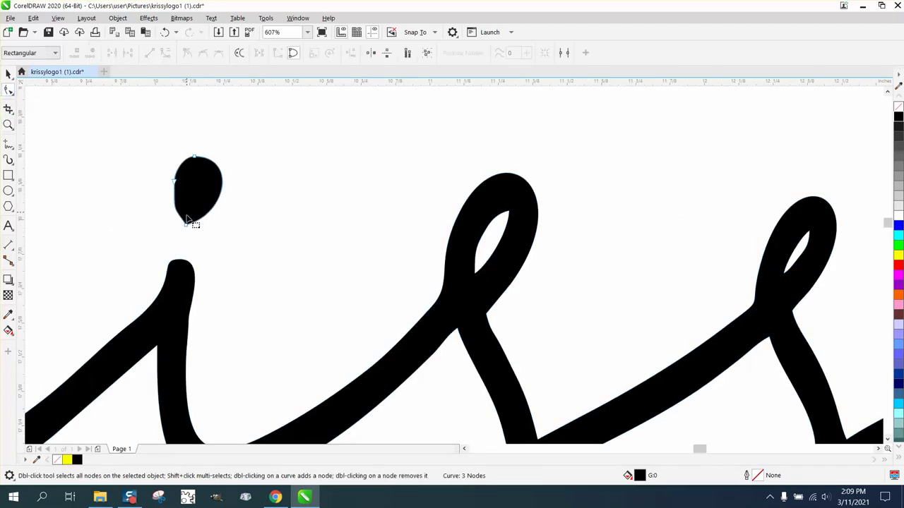
pyautogui.doubleClick(187, 226)
pyautogui.scroll(-4, 204, 256)
pyautogui.scroll(-2, 257, 271)
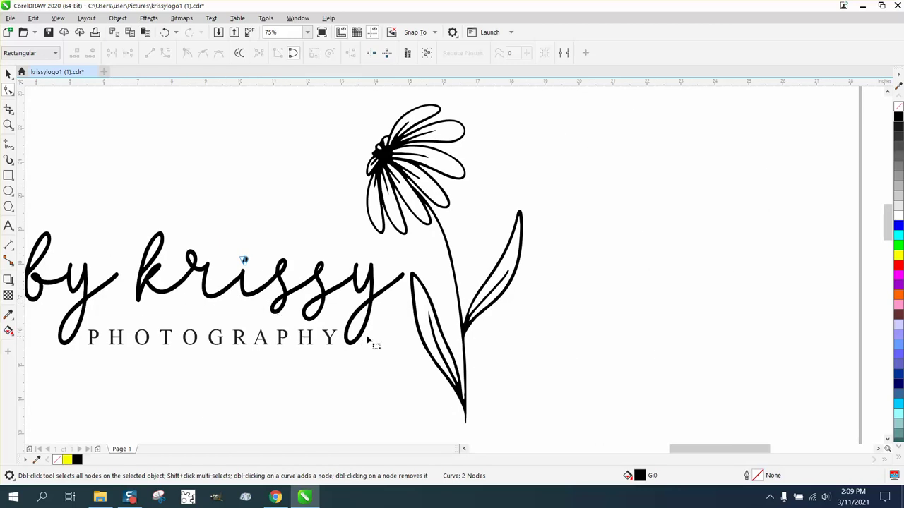
pyautogui.scroll(-2, 369, 339)
pyautogui.click(7, 74)
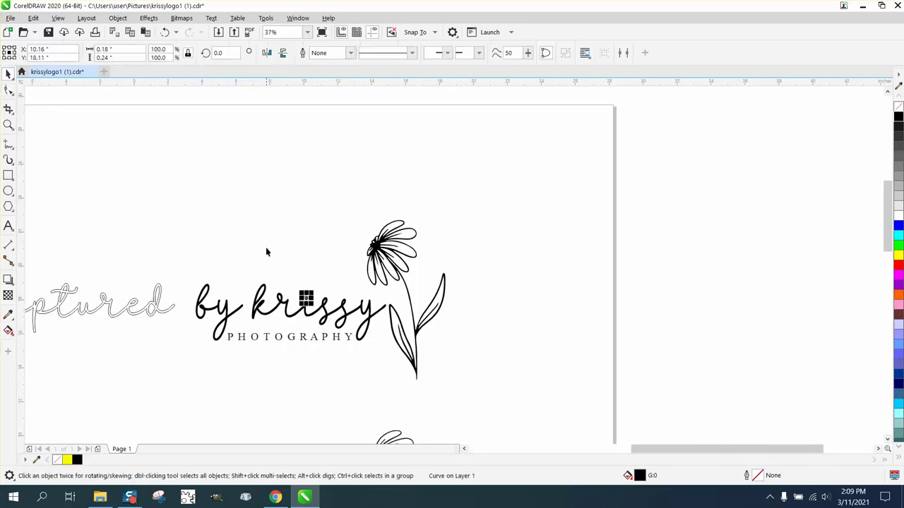
# Fill the kaptured lettering with black
pyautogui.scroll(-2, 266, 247)
pyautogui.click(212, 292)
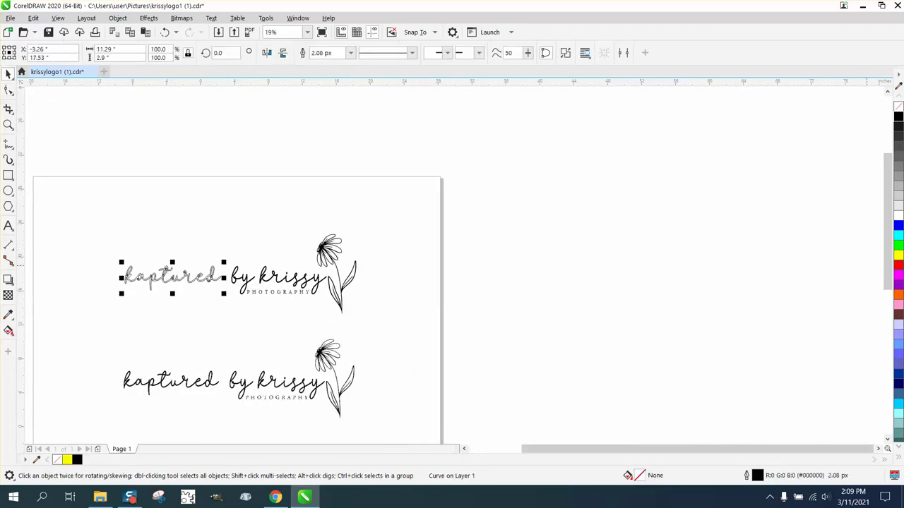
pyautogui.click(898, 119)
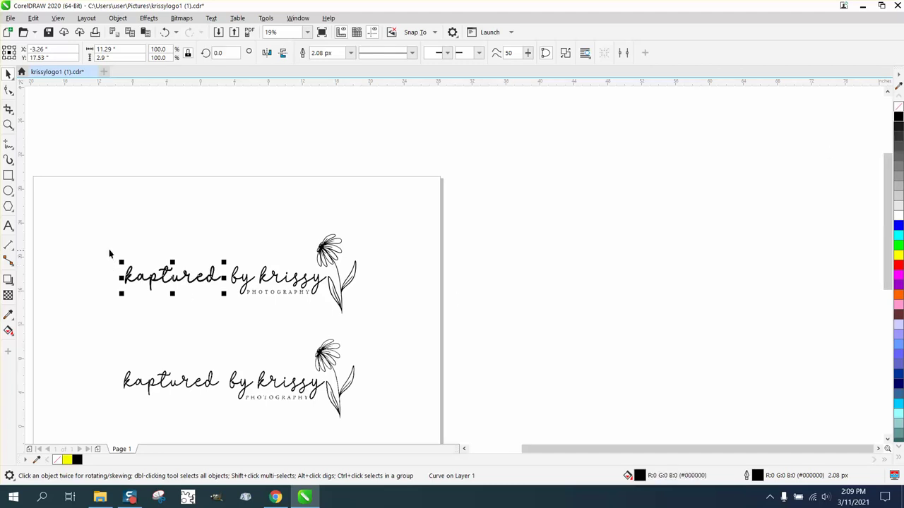
# Give all seven top-logo objects no fill and red outlines, then zoom in to check them
pyautogui.moveTo(101, 230); pyautogui.dragTo(167, 276)
pyautogui.moveTo(373, 330); pyautogui.dragTo(377, 331)
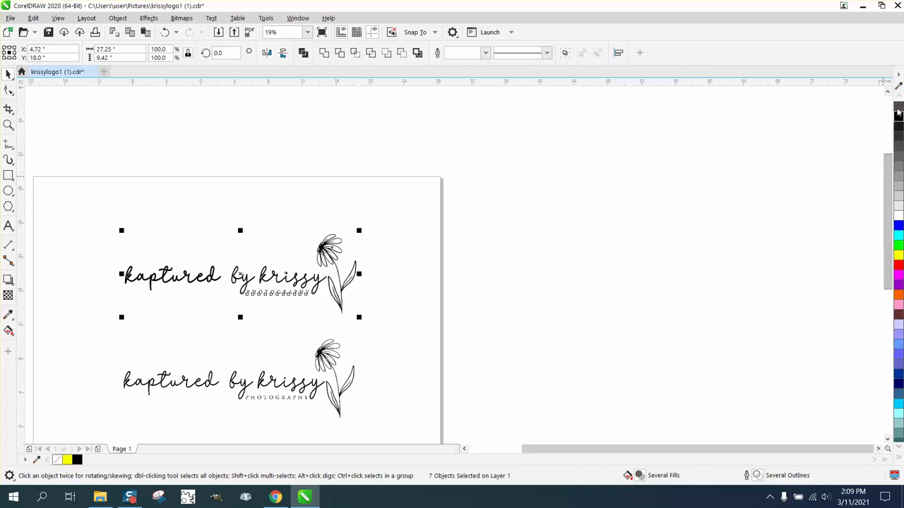
pyautogui.click(898, 107)
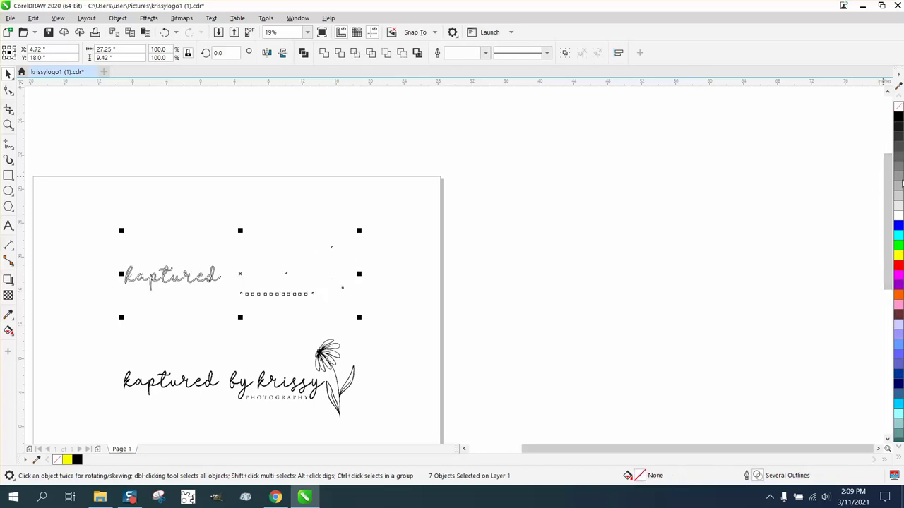
pyautogui.rightClick(899, 267)
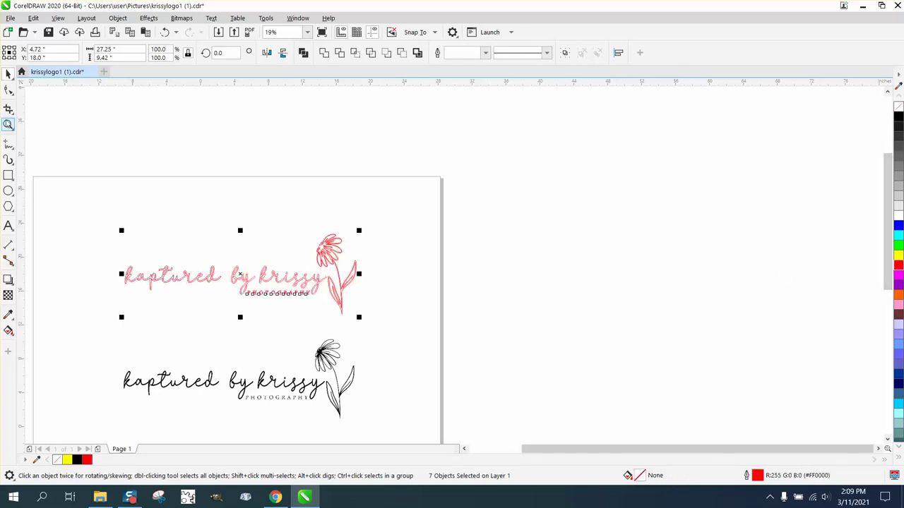
pyautogui.click(8, 124)
pyautogui.moveTo(110, 227); pyautogui.dragTo(617, 358)
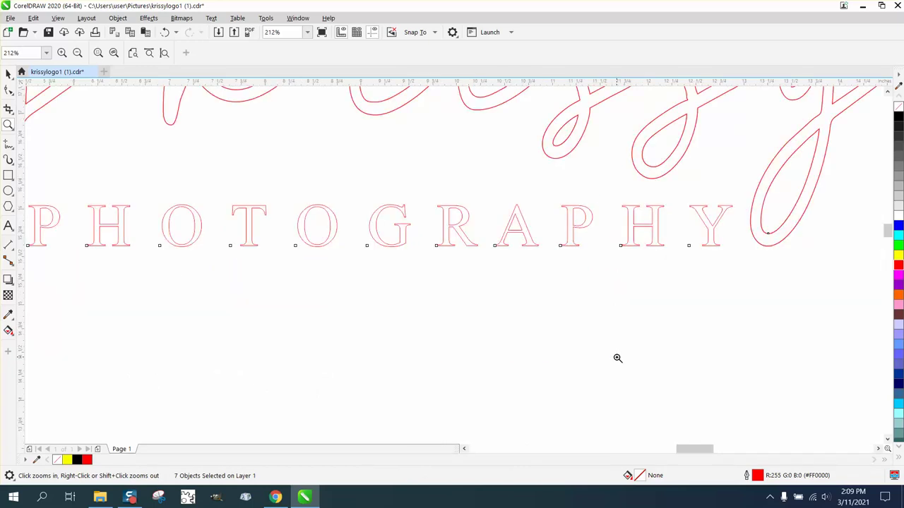
pyautogui.rightClick(617, 358)
pyautogui.rightClick(617, 356)
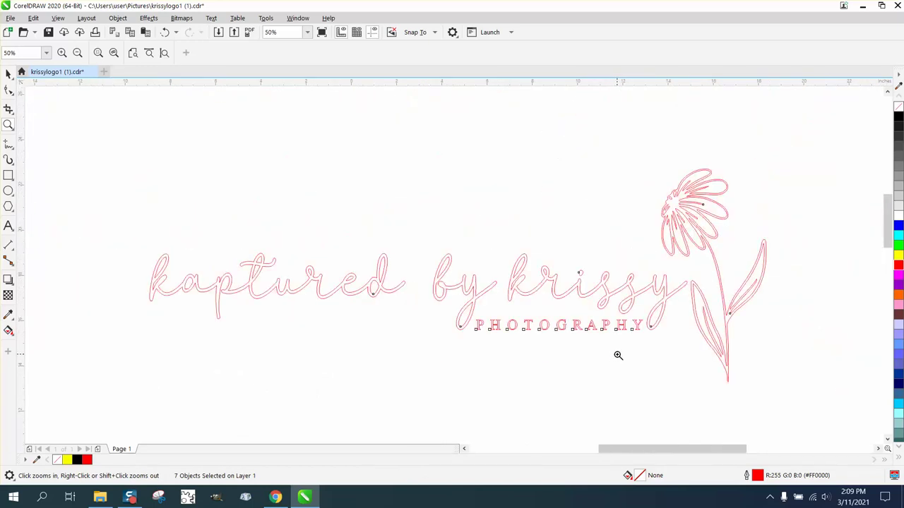